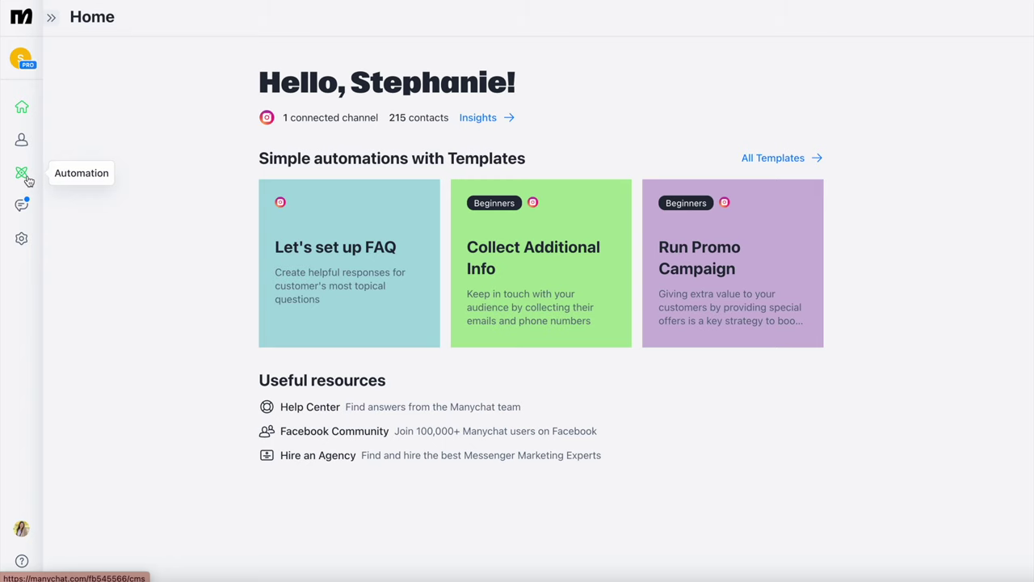
Step: Go to the Automation list of flows
click(23, 174)
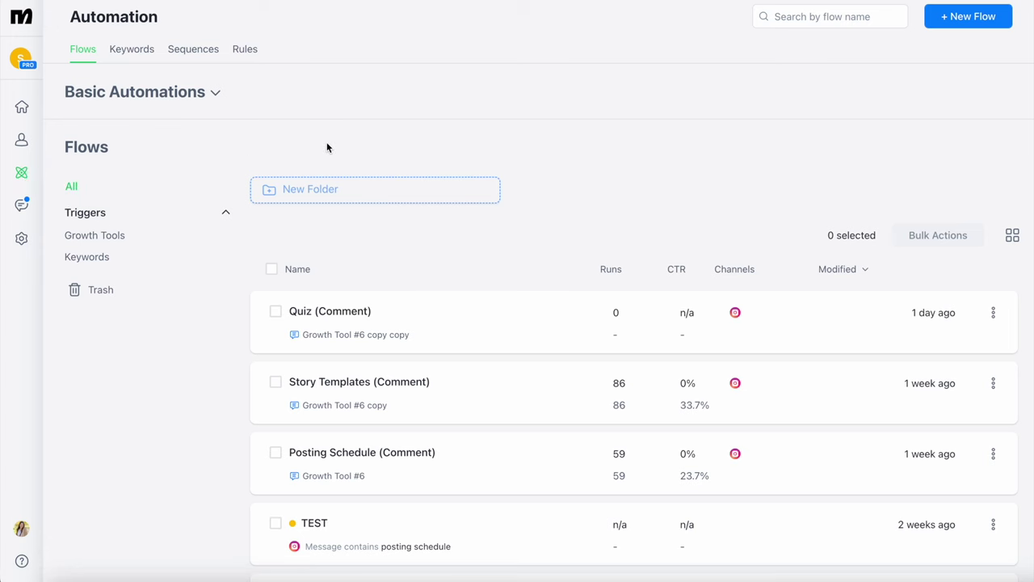
scroll(436, 294, down, 2)
scroll(436, 295, up, 2)
Step: Start a new flow and pick the 'DM everybody who comments' Instagram template
click(973, 16)
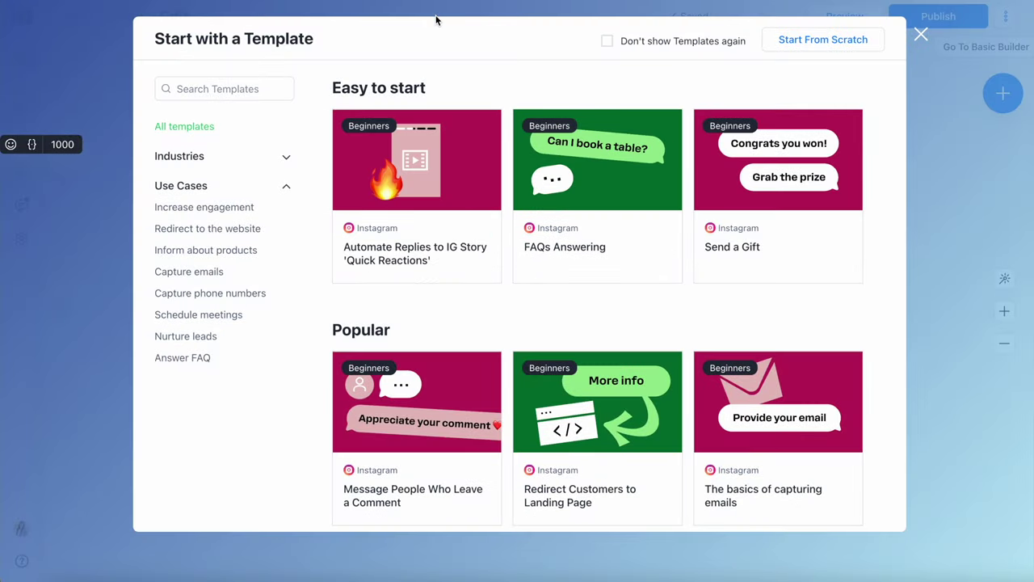
mouse_move(416, 195)
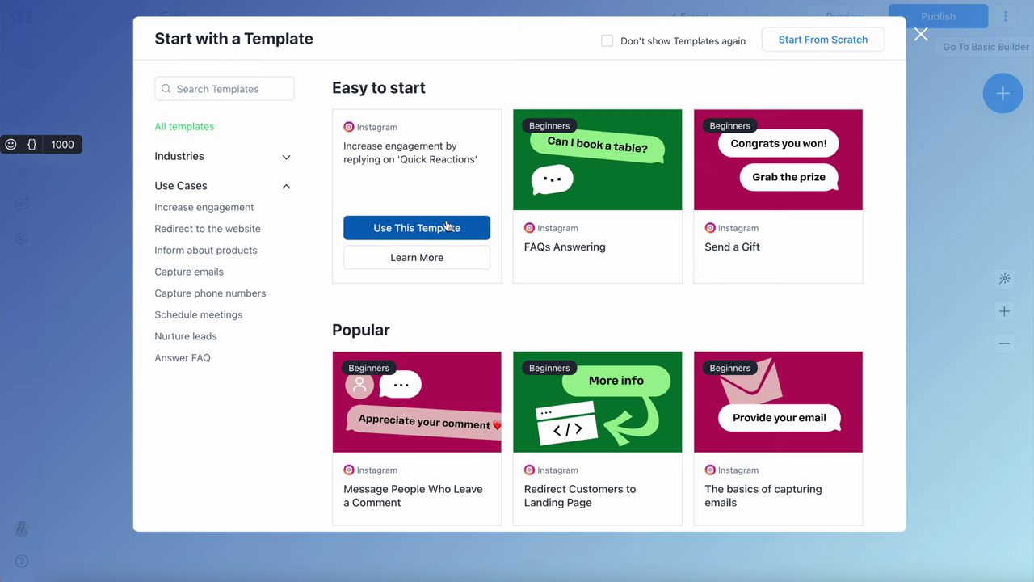
scroll(511, 294, down, 1)
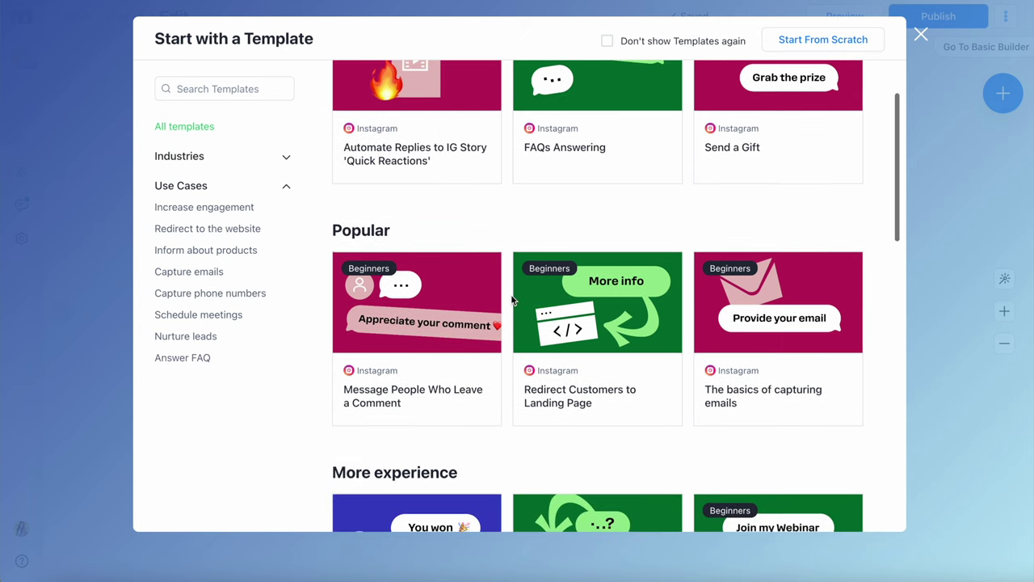
scroll(511, 299, down, 2)
scroll(511, 299, down, 4)
scroll(510, 299, down, 3)
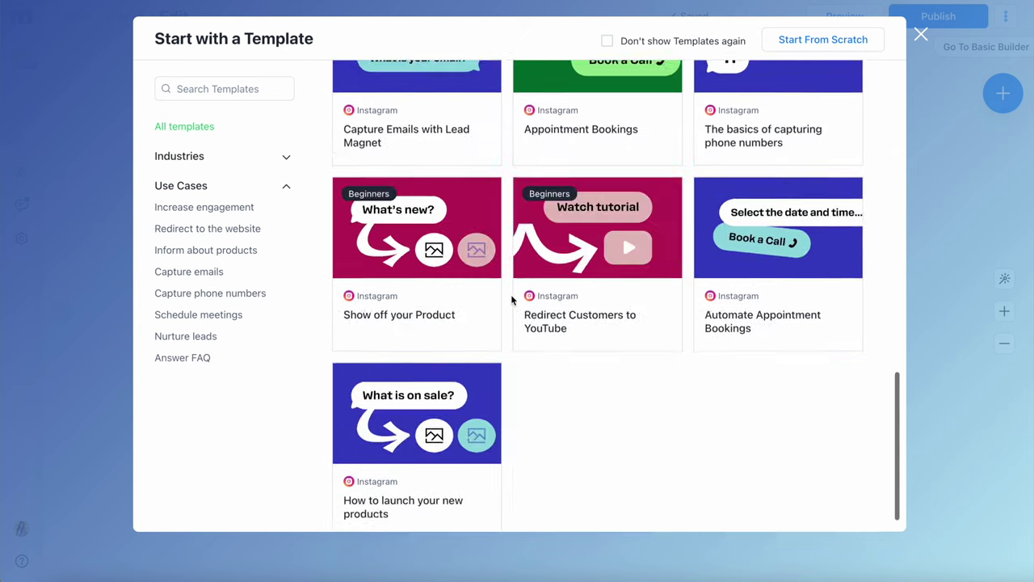
scroll(511, 300, up, 8)
scroll(511, 300, up, 1)
scroll(501, 305, down, 1)
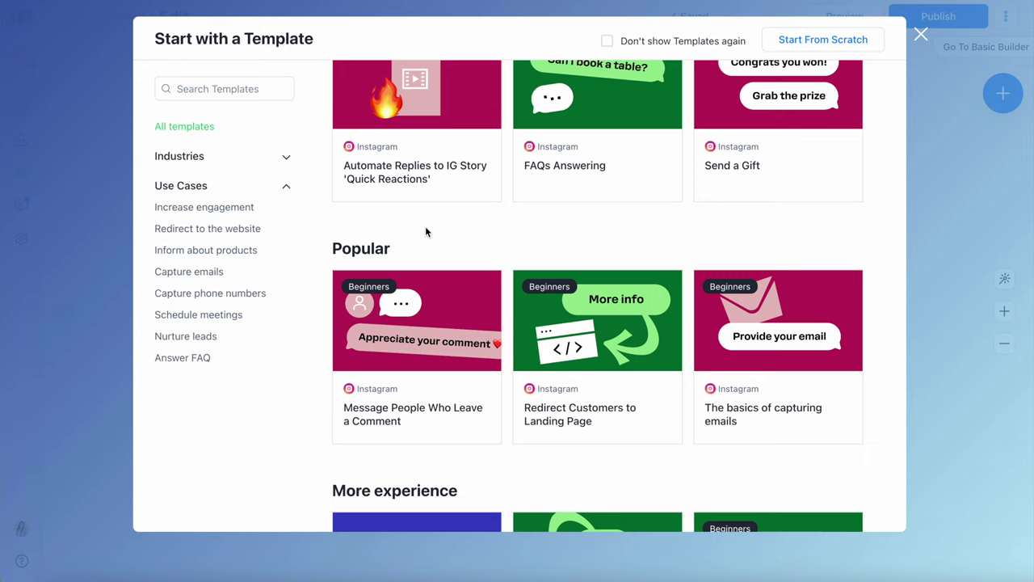
mouse_move(417, 357)
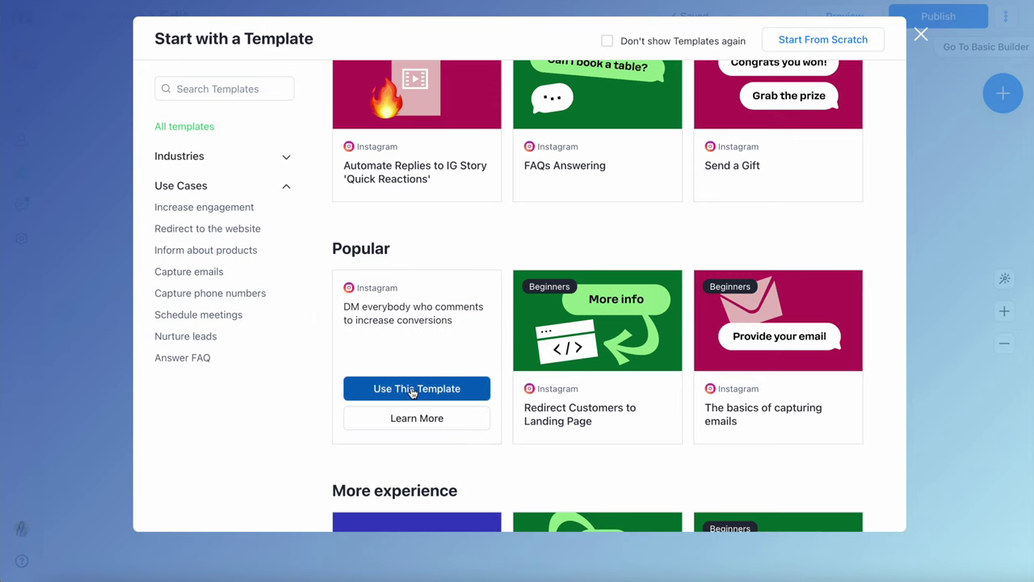
click(412, 390)
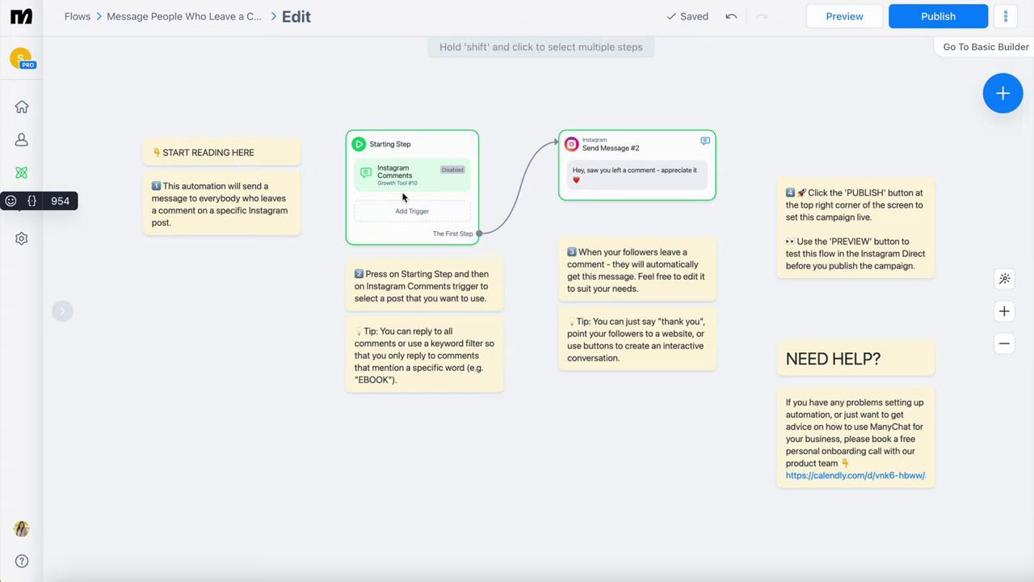
mouse_move(637, 164)
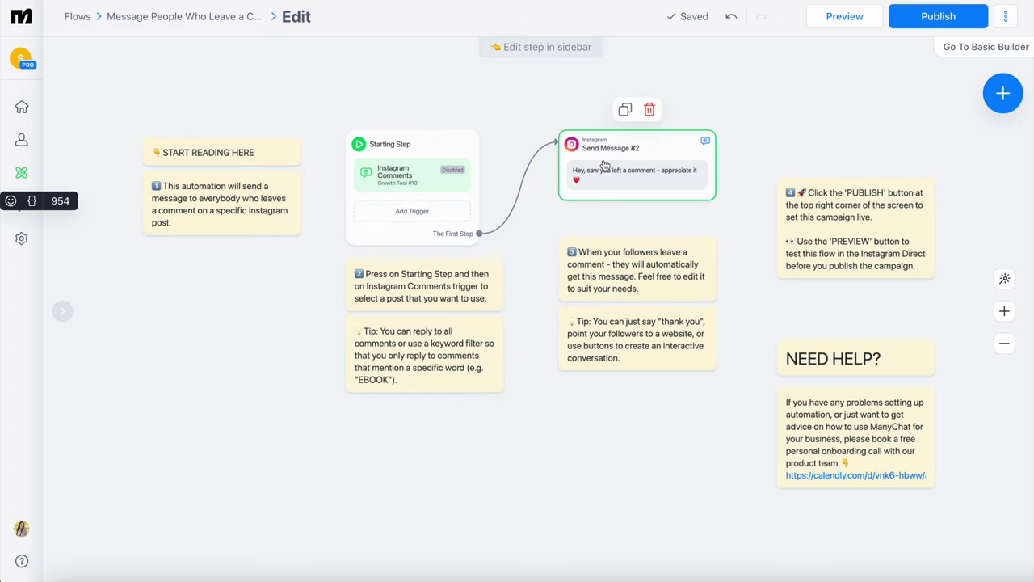
Step: Zoom around the template's canvas and open its Starting Step card
scroll(729, 271, up, 1)
scroll(730, 271, up, 3)
scroll(730, 271, up, 2)
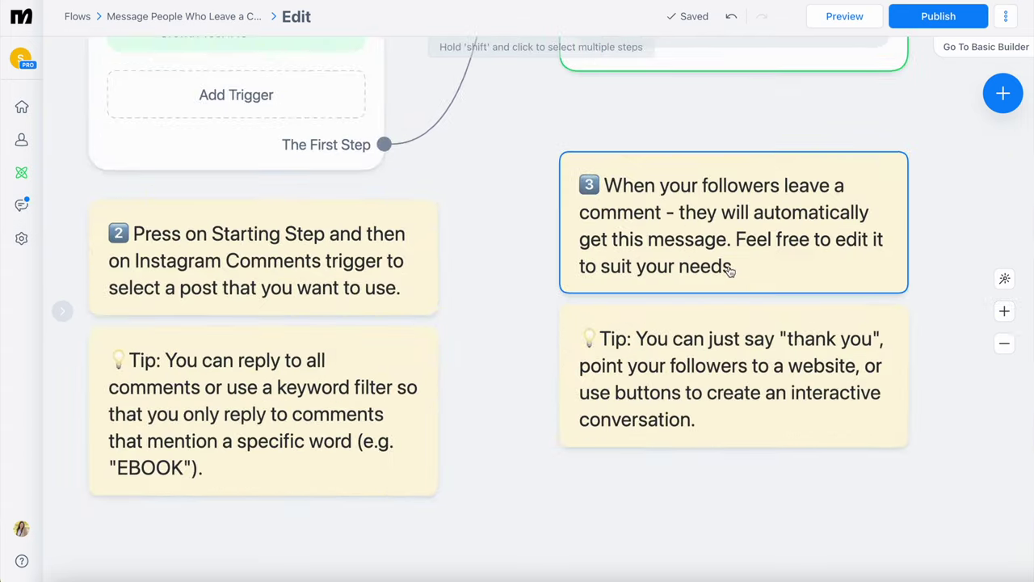
scroll(729, 271, down, 2)
scroll(727, 268, down, 2)
scroll(595, 191, up, 1)
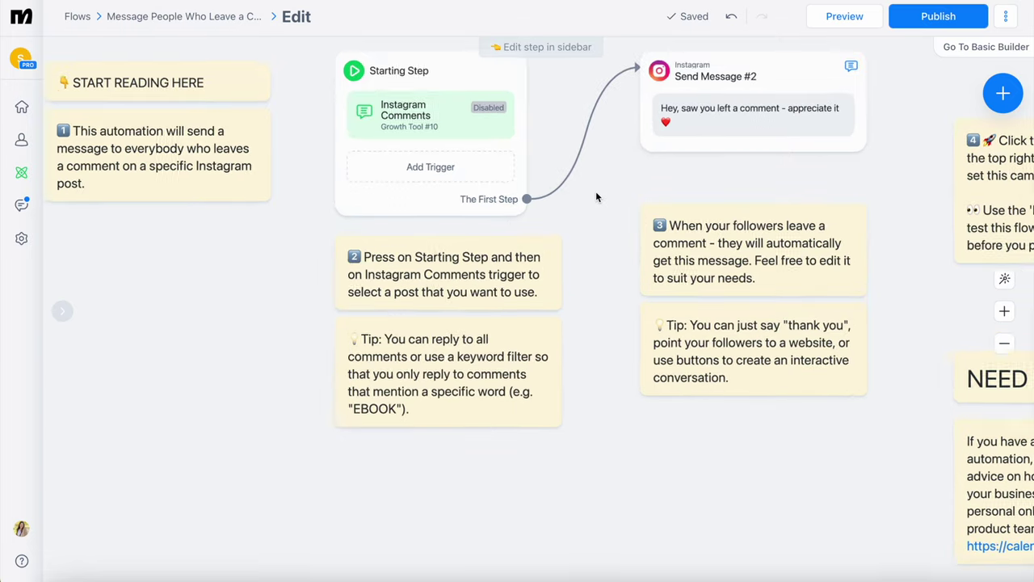
scroll(596, 194, down, 1)
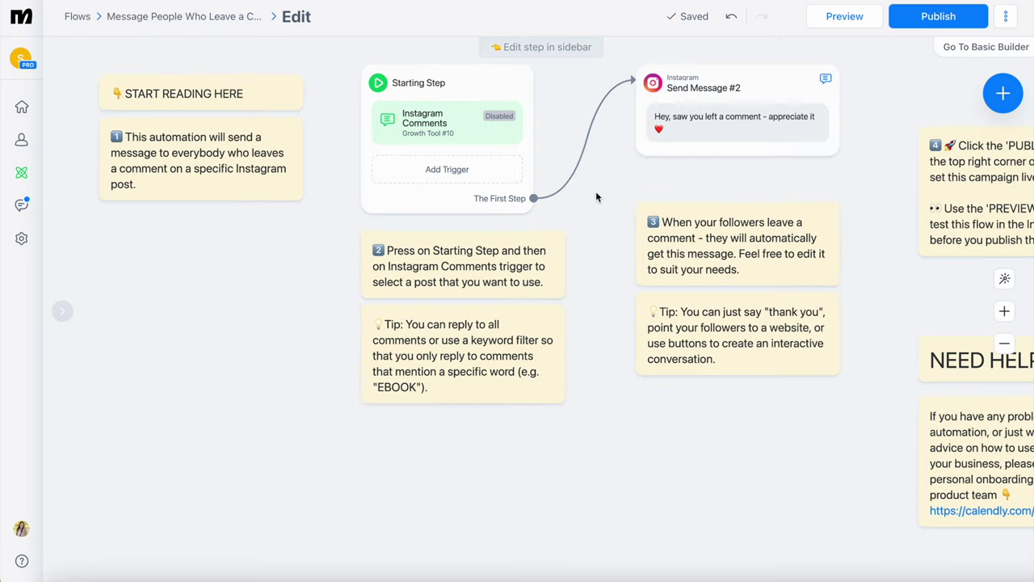
click(431, 85)
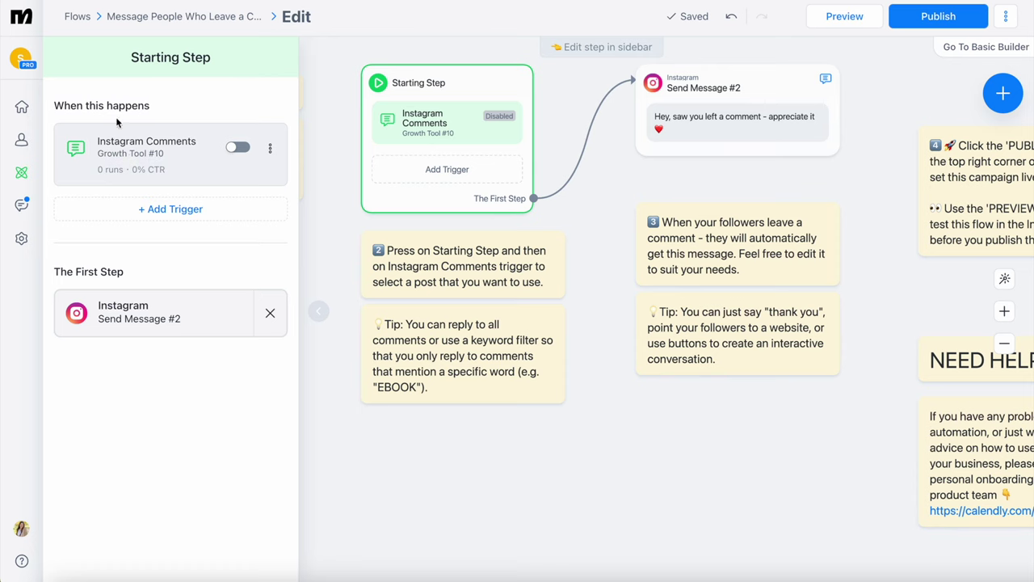
Step: Open the Instagram Comments trigger and list its post-scope choices
click(134, 146)
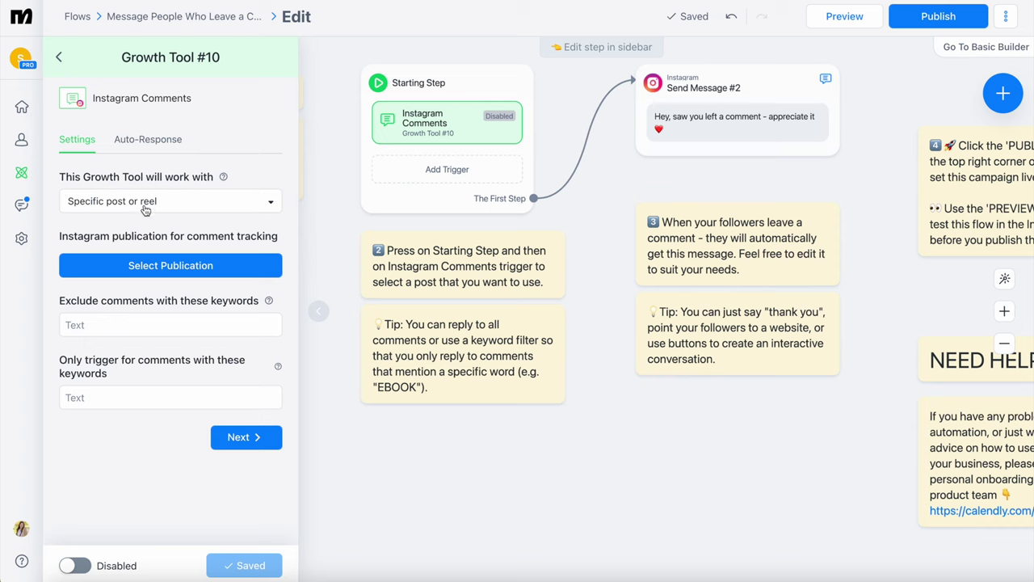
click(104, 204)
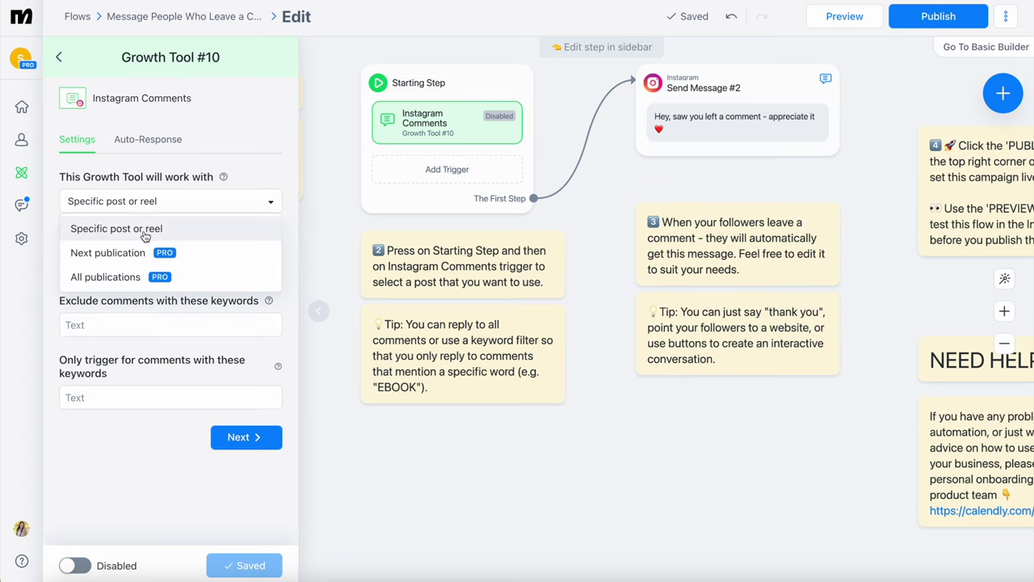
Step: Set the Instagram Comments trigger to watch all publications instead of a specific post
click(163, 185)
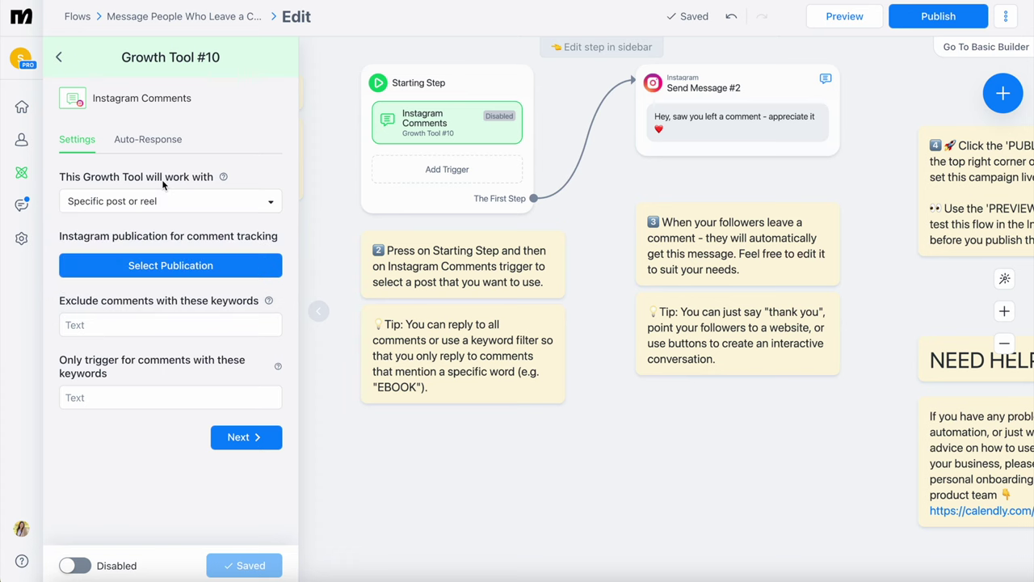
click(163, 202)
click(164, 233)
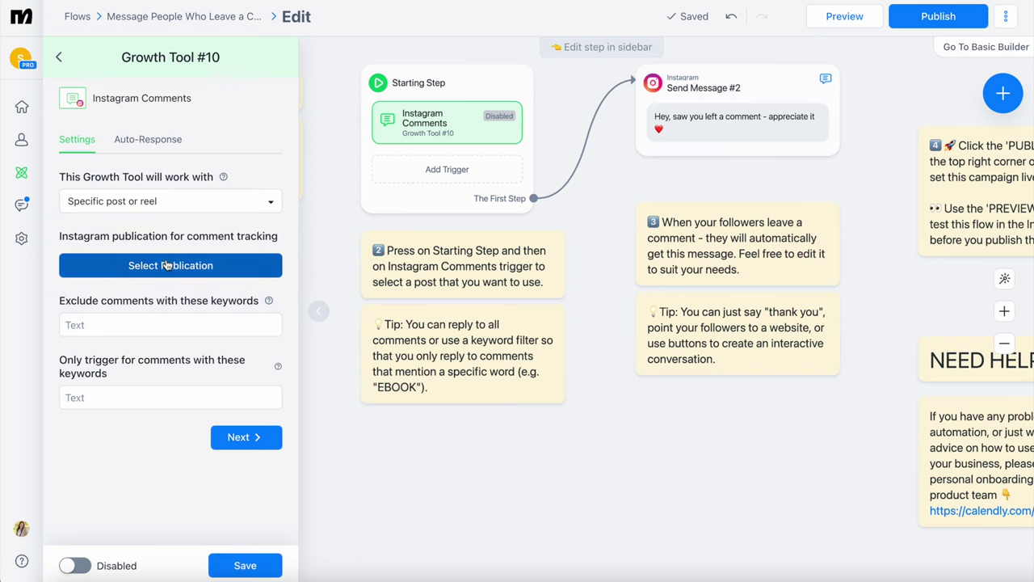
click(167, 265)
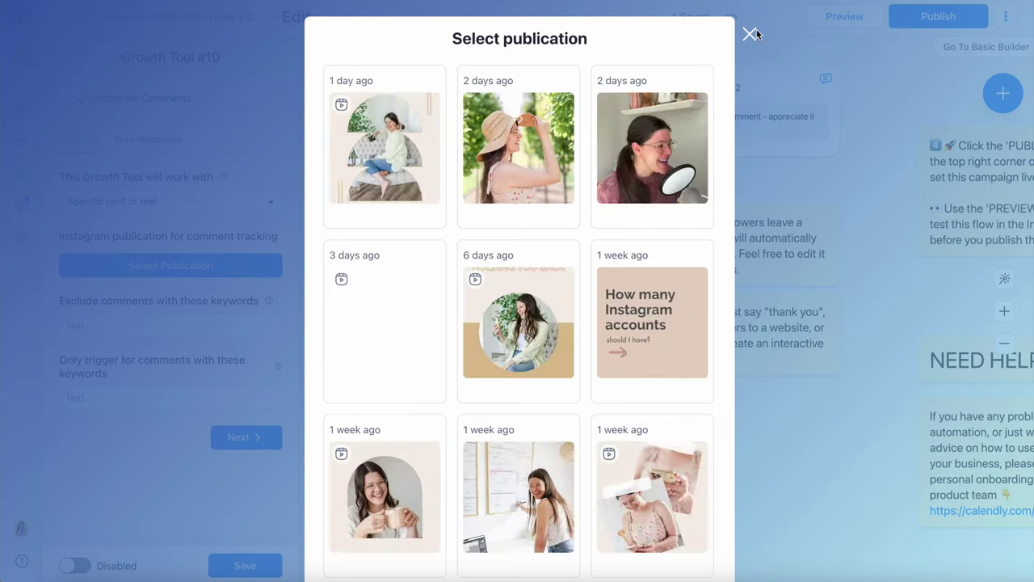
click(750, 34)
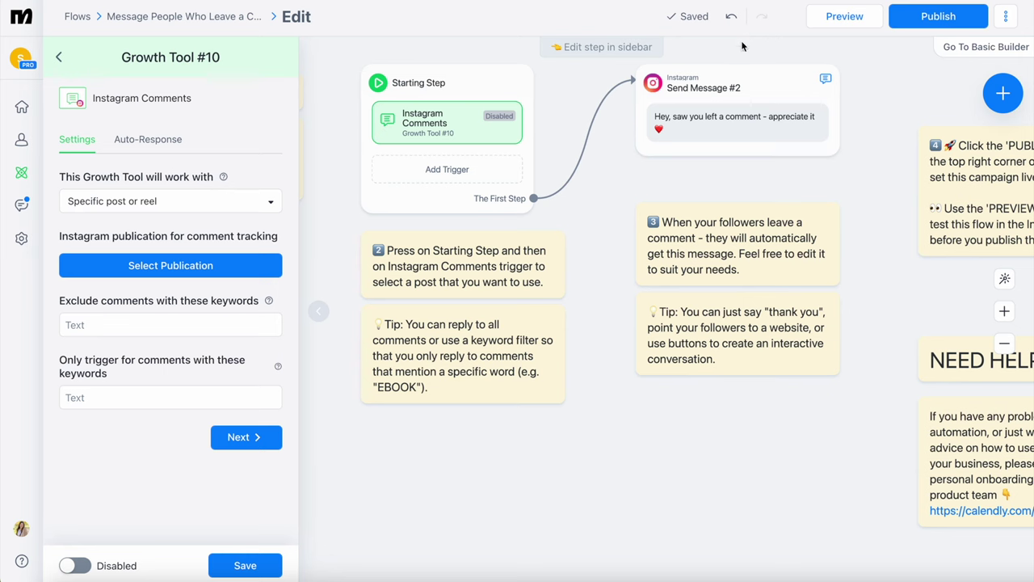
click(237, 207)
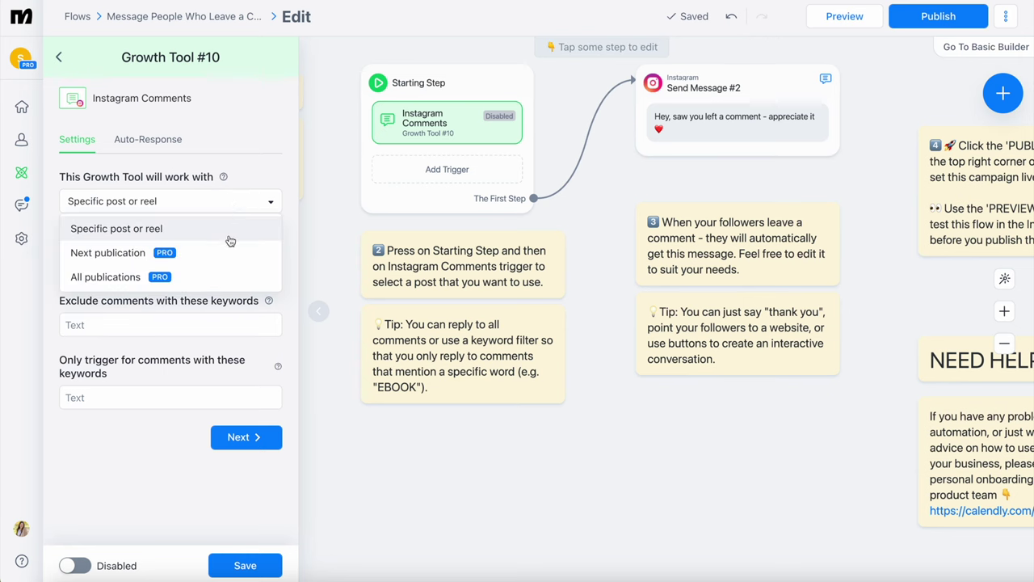
click(215, 277)
mouse_move(223, 176)
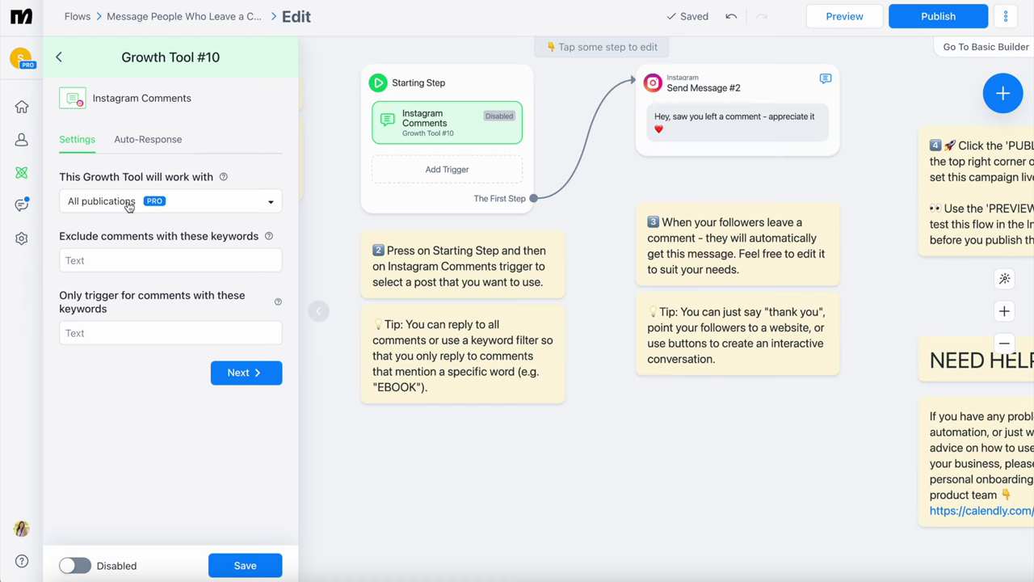
click(127, 203)
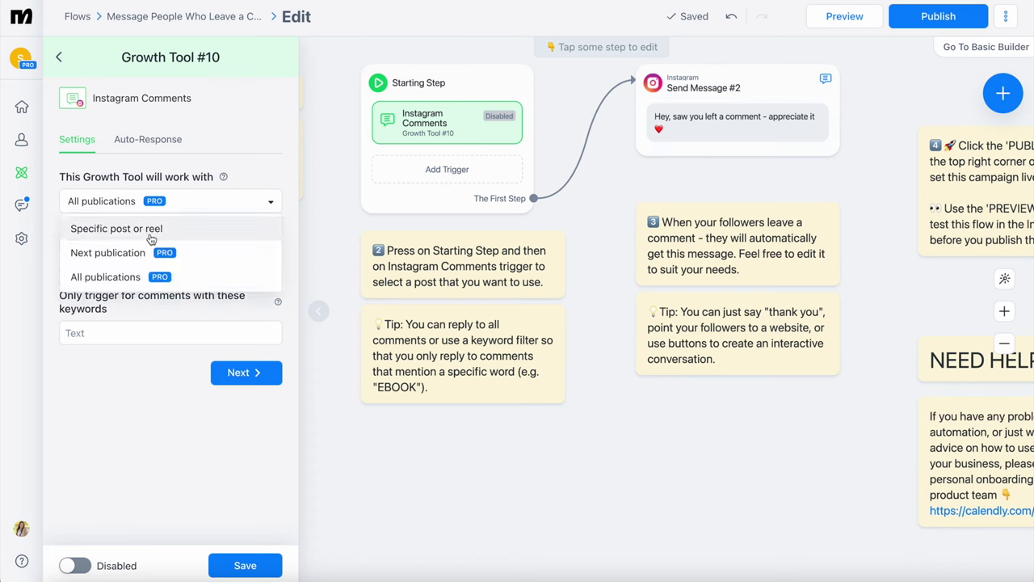
click(150, 233)
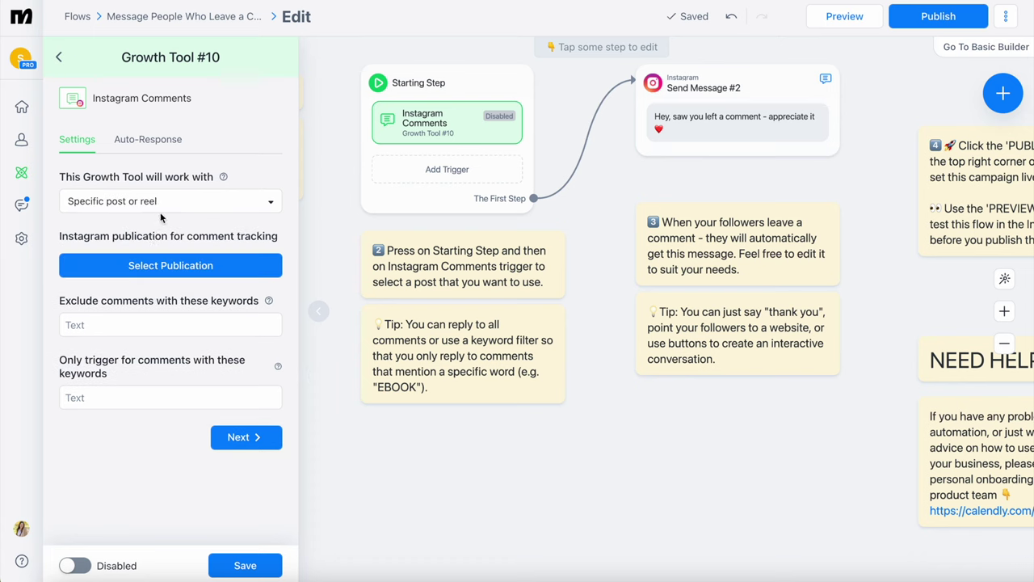
click(137, 206)
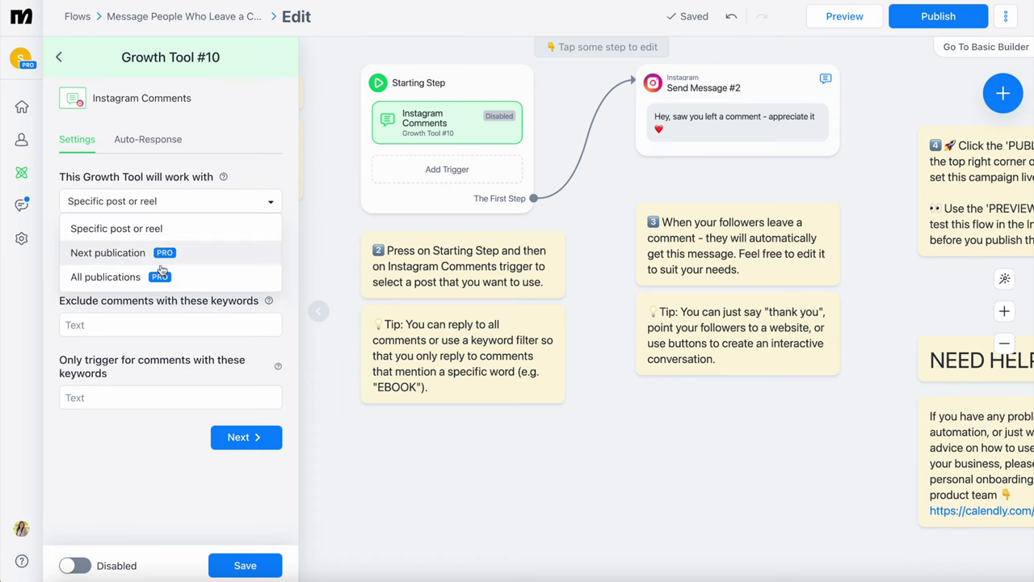
click(122, 276)
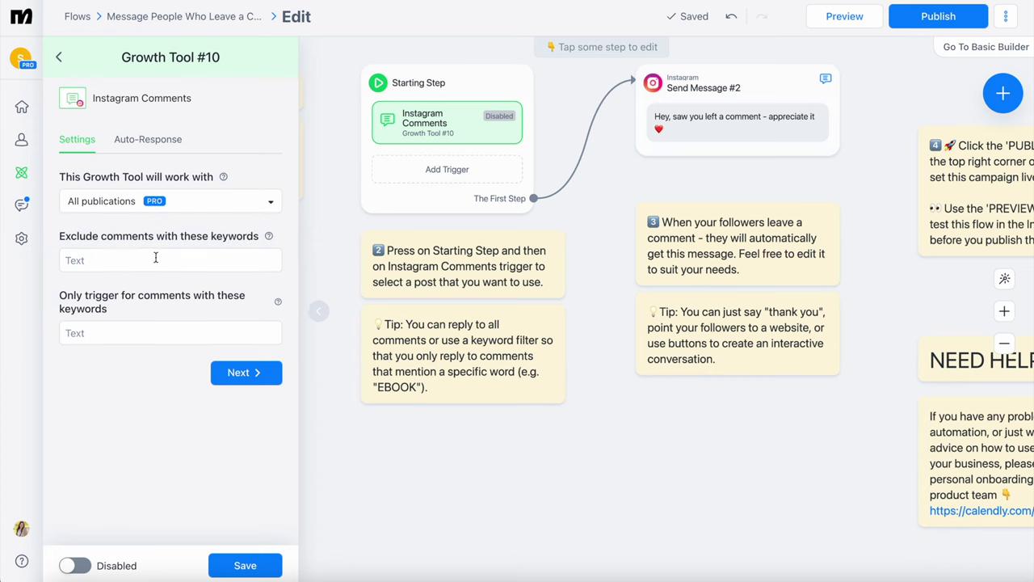
Step: Select the exclude and required keyword fields, leaving both empty
click(156, 257)
click(176, 229)
click(112, 263)
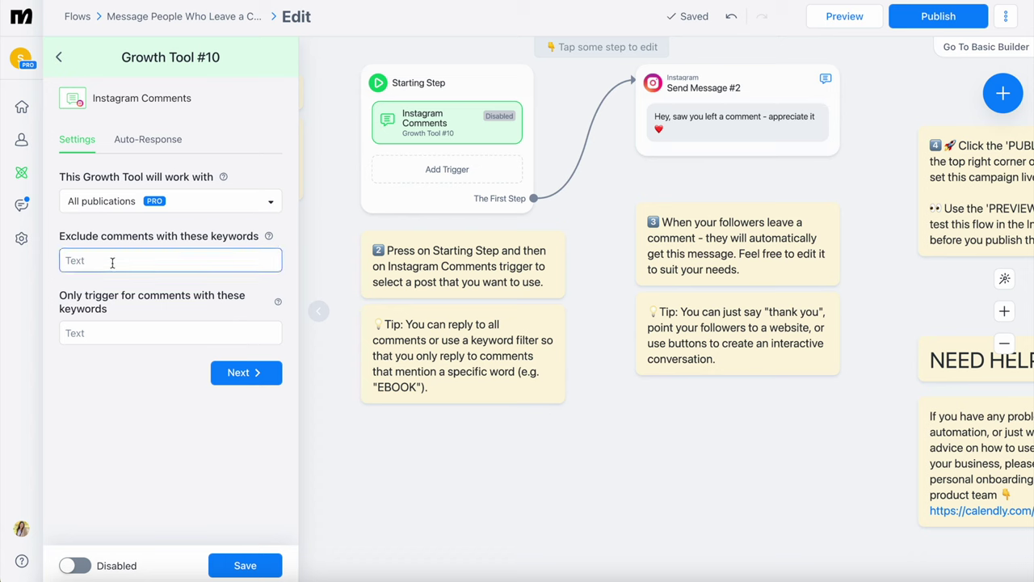
click(105, 330)
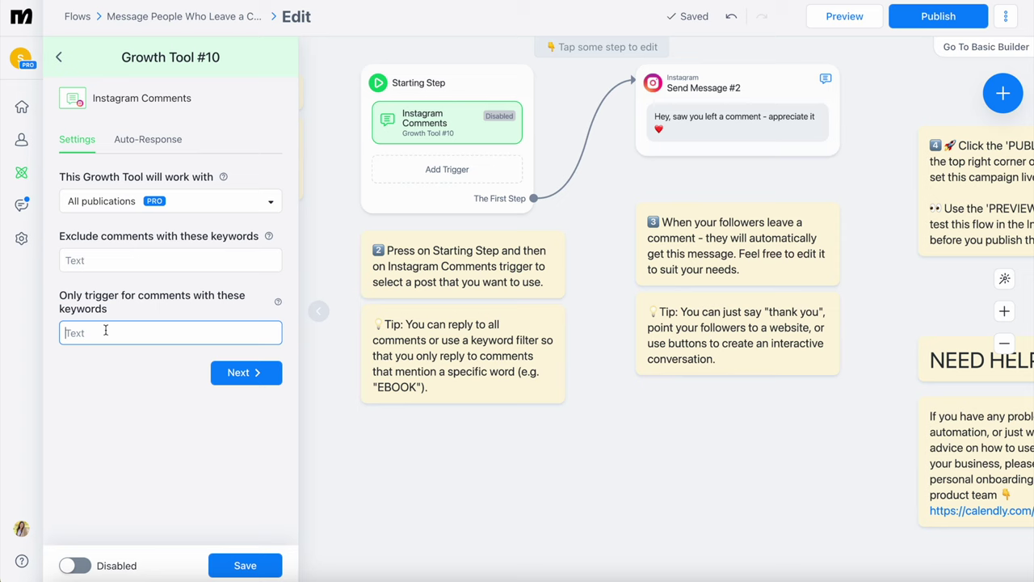
Step: Enter '30 DAYS' as the only keyword that triggers on comments
text(PO)
key(BackSpace)
key(BackSpace)
text(30 DAYS)
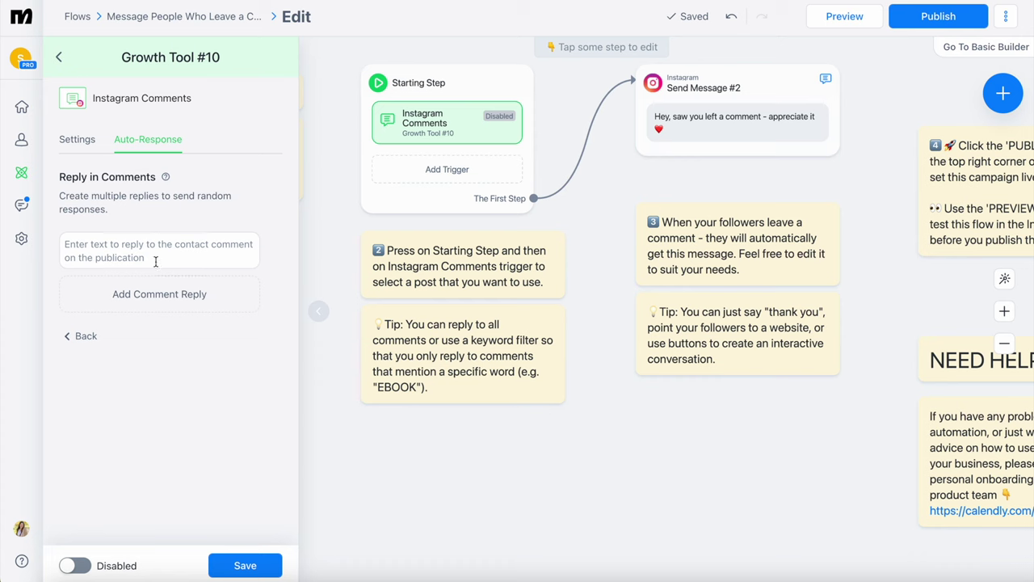
click(156, 260)
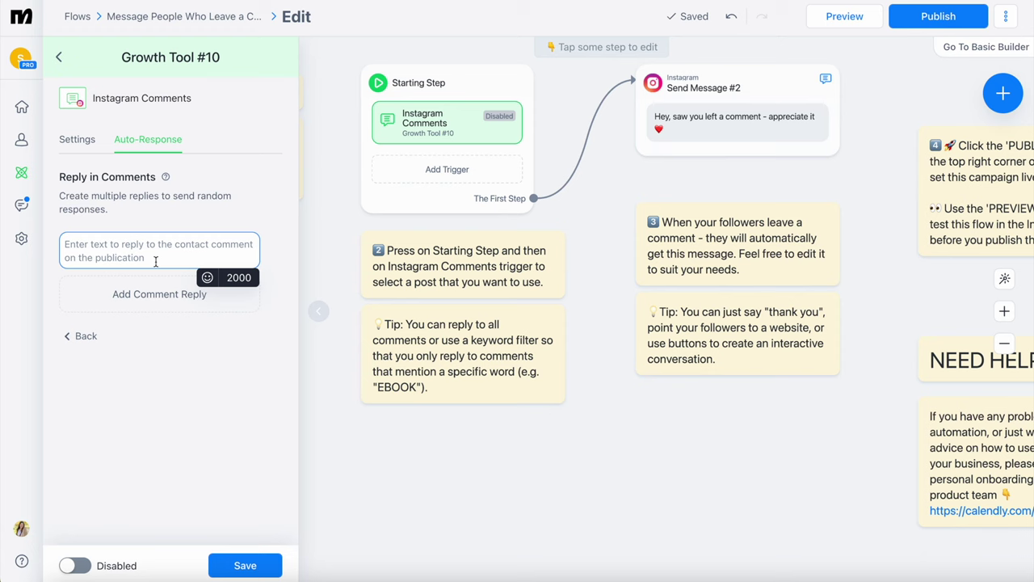
Step: Save the comment reply 'Yay! Just sent you a DM with the link!' with a yellow heart
text(Yay! )
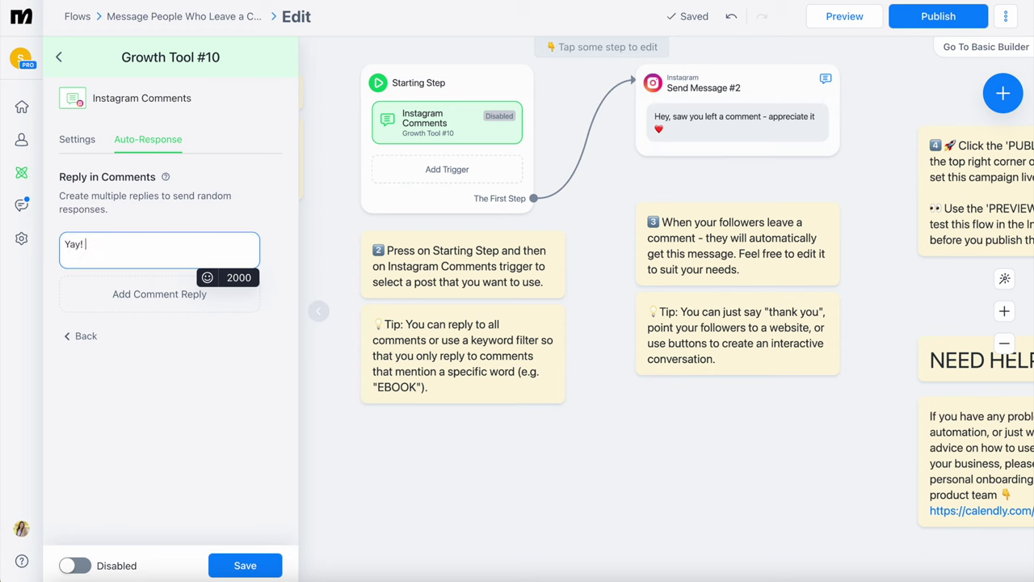
text(Just sent you a DM )
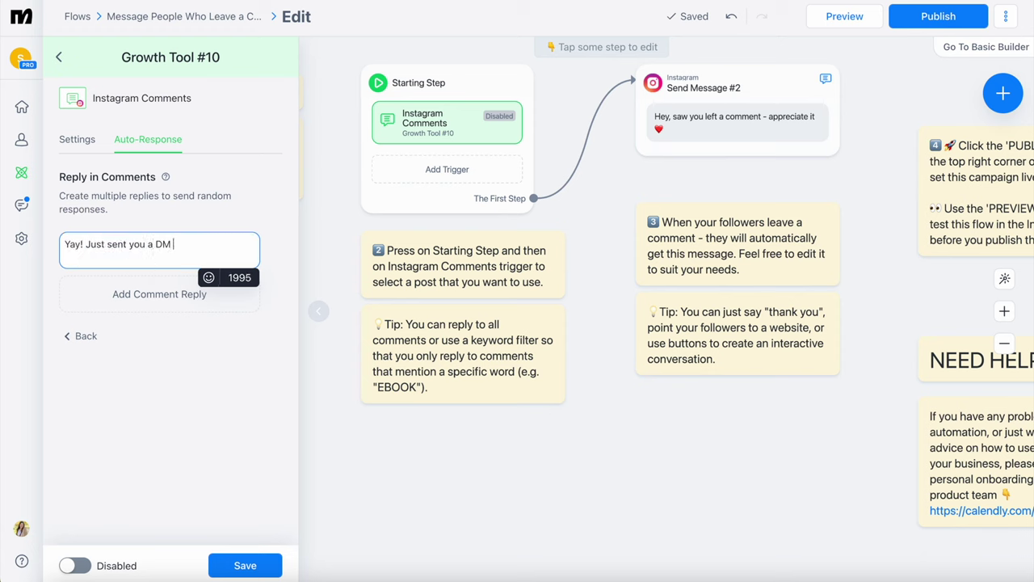
text(with the link!)
key(ctrl+super+space)
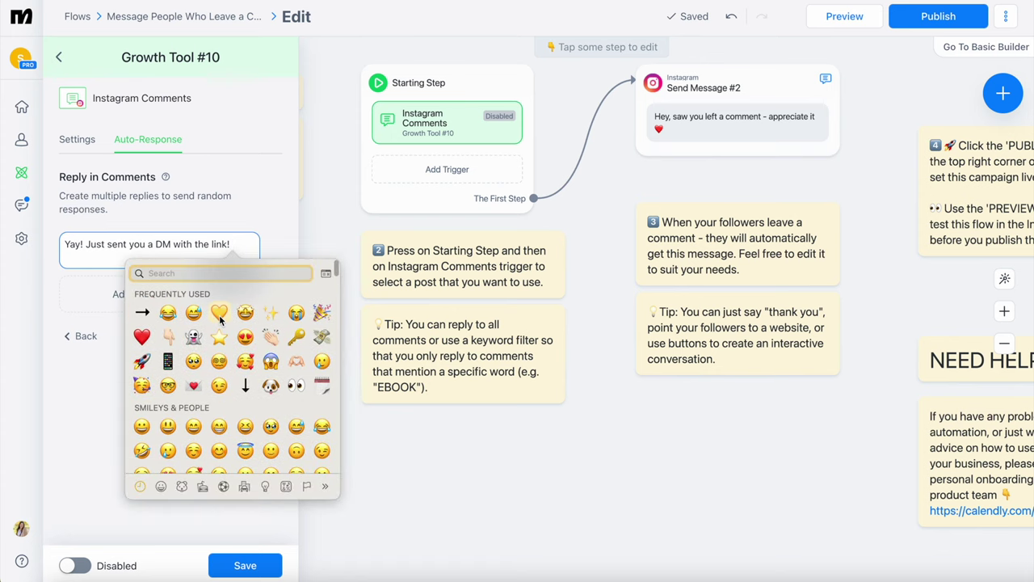
click(219, 315)
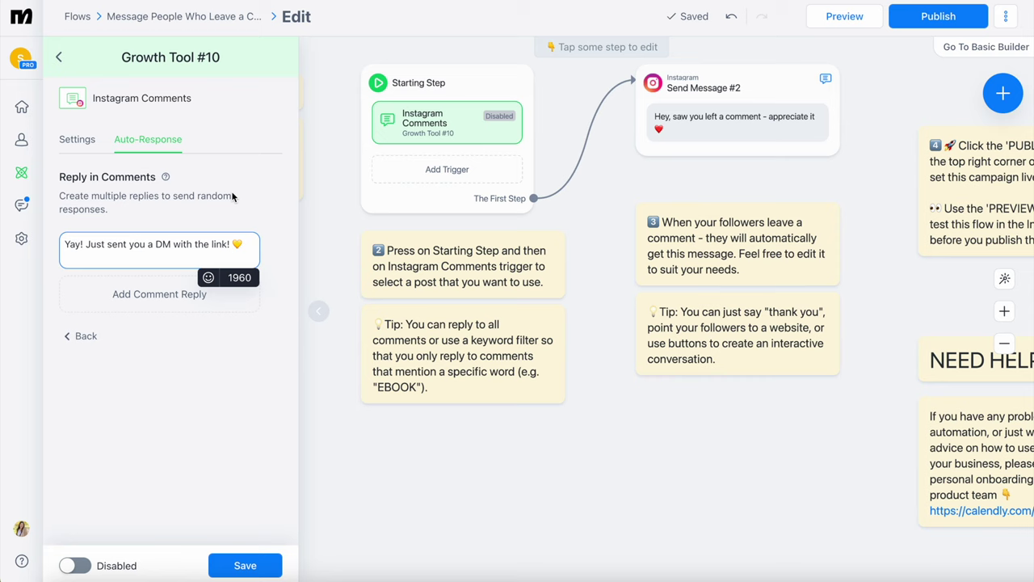
click(225, 566)
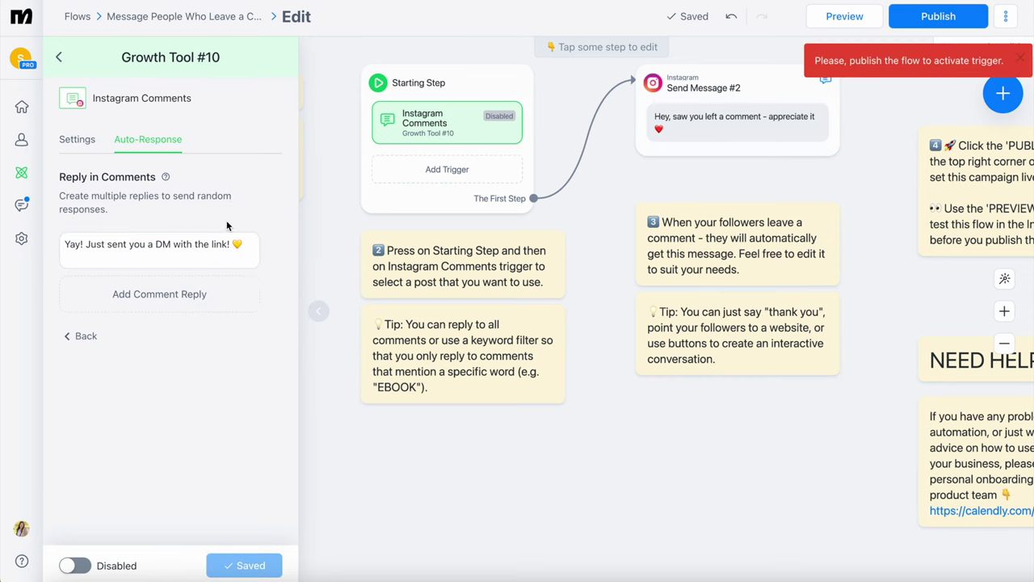
click(74, 566)
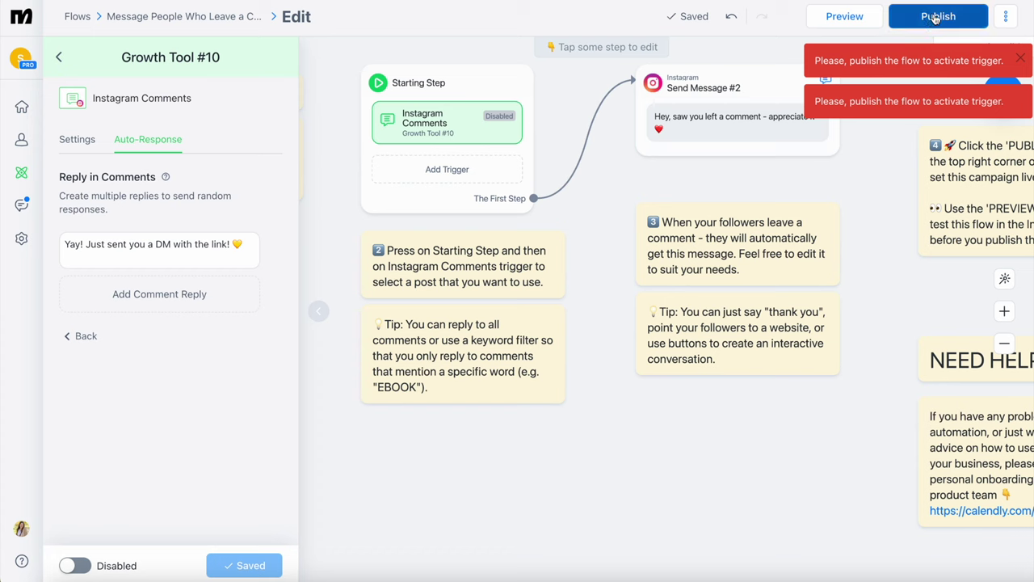
click(50, 63)
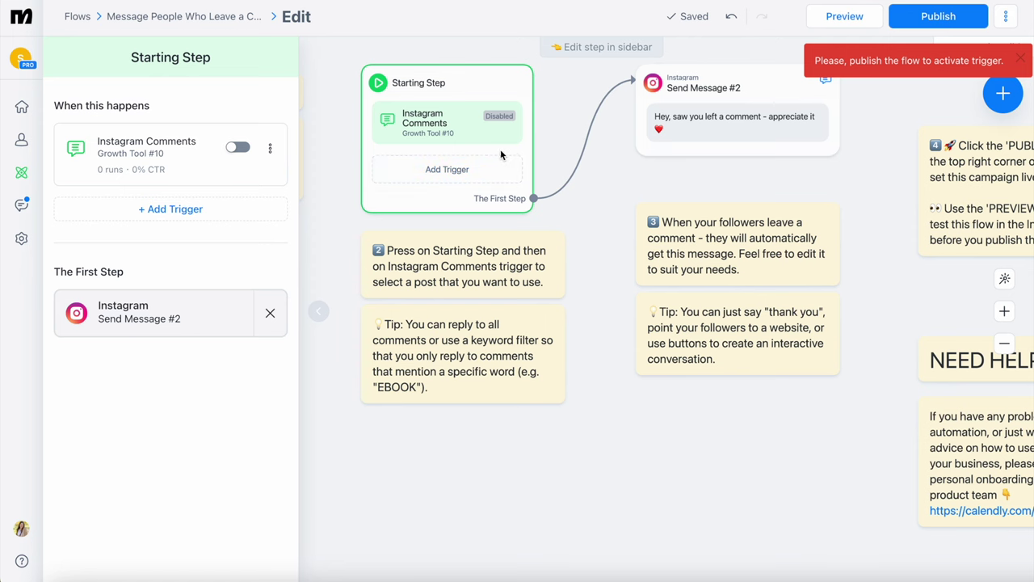
Step: Write the Send Message #2 DM about the free Instagram class, ending with stephaniekase.com/instagramclass
click(725, 89)
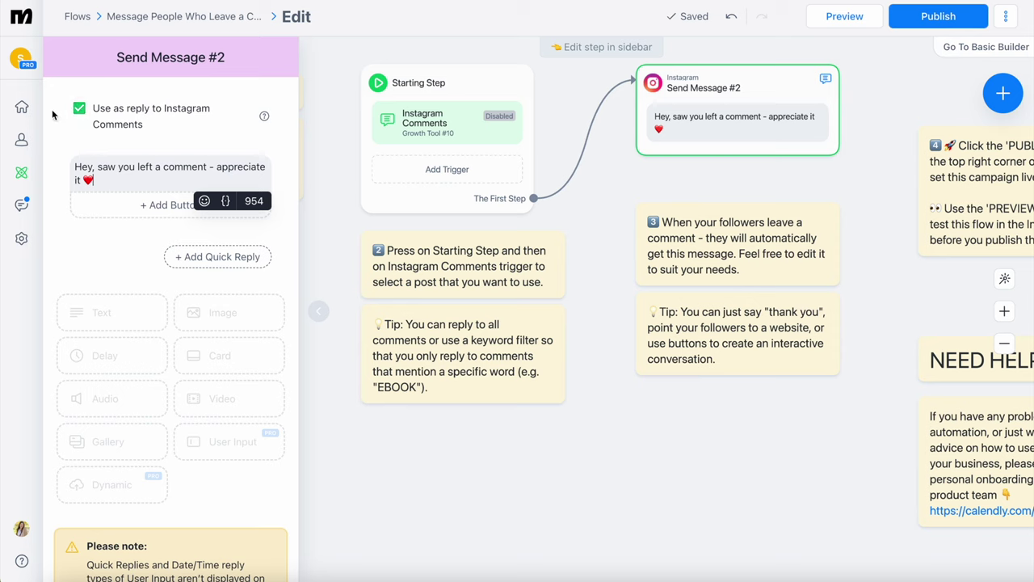
click(124, 115)
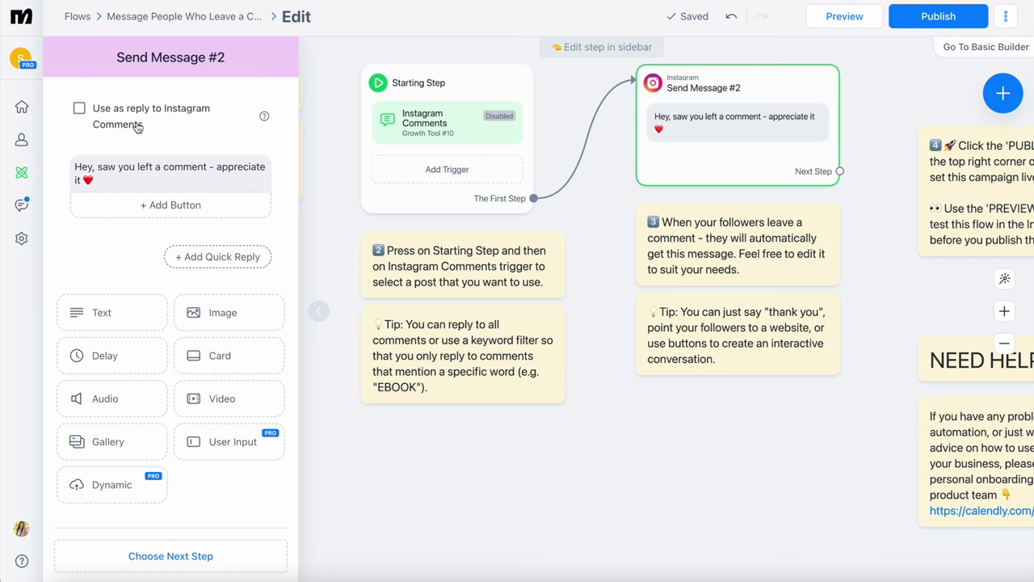
click(128, 172)
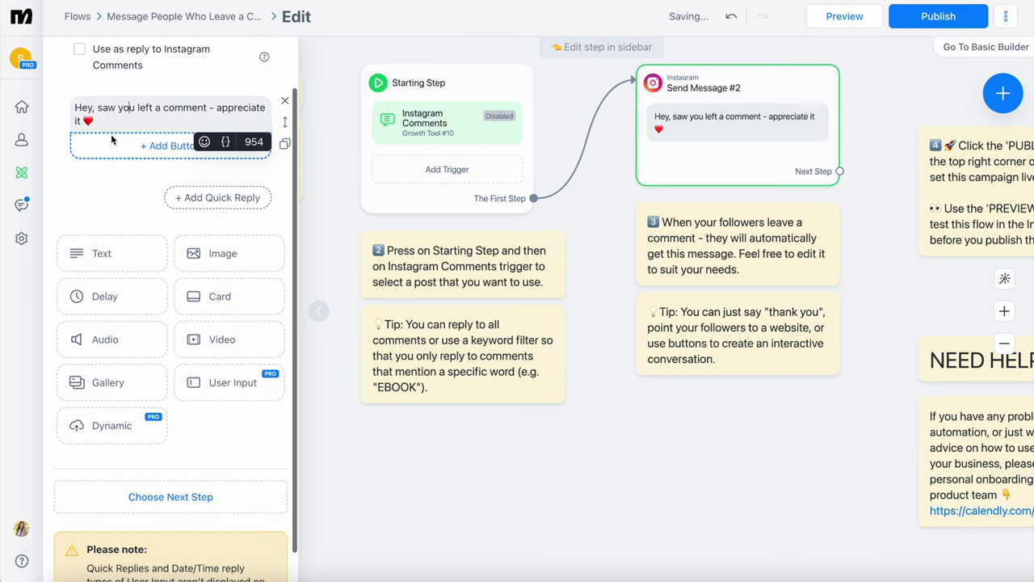
drag(97, 121, 81, 103)
text(ey)
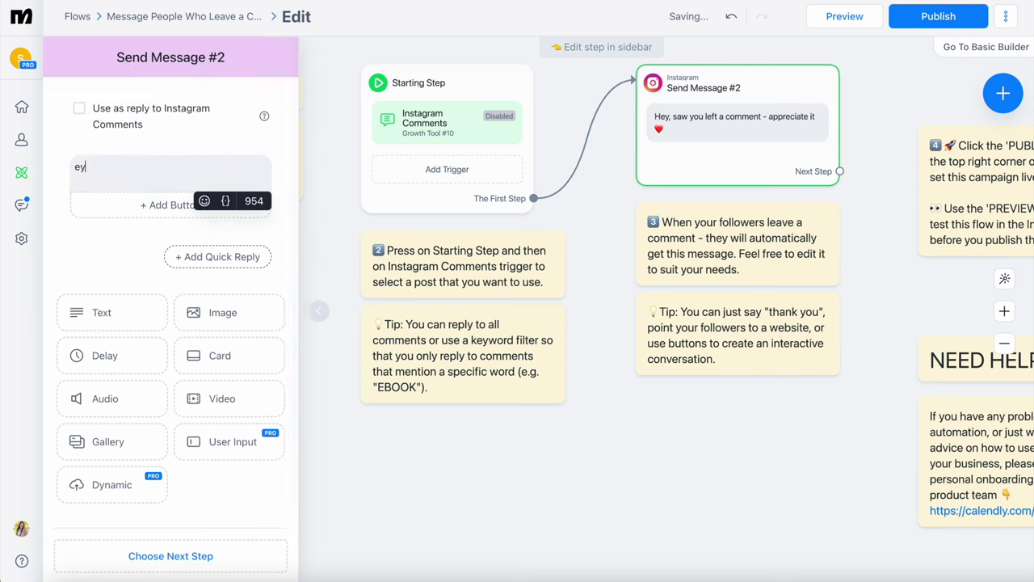
text(!)
key(BackSpace)
key(BackSpace)
key(BackSpace)
text(Hey!! )
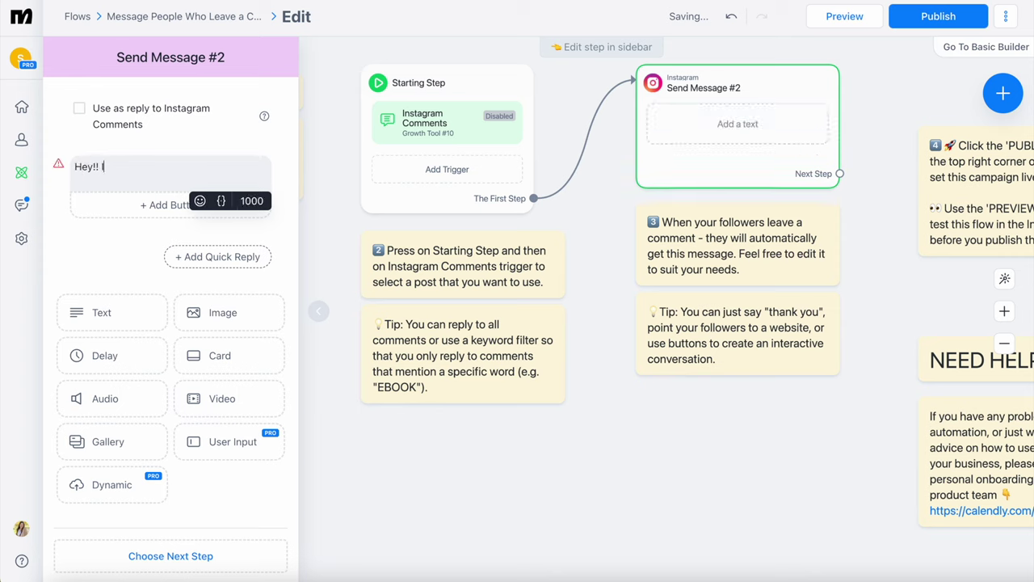
text(I just saw that you c)
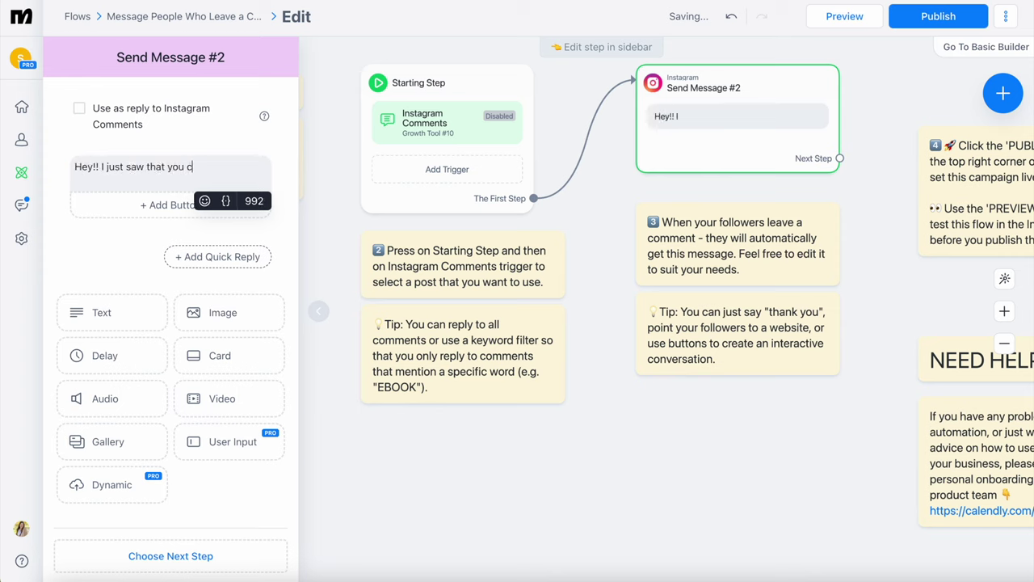
text(ommented wanting a l)
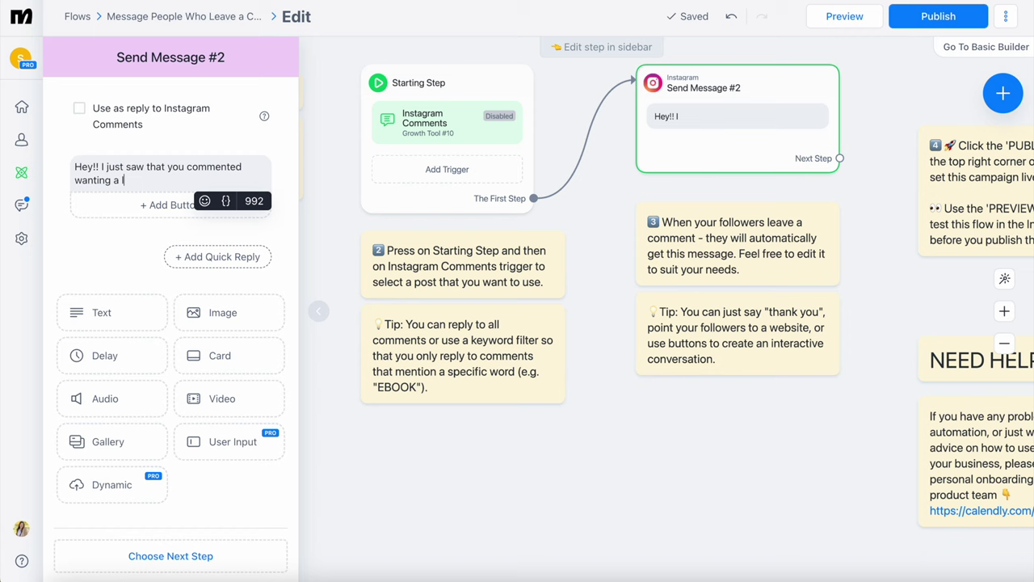
text(ink to our free I)
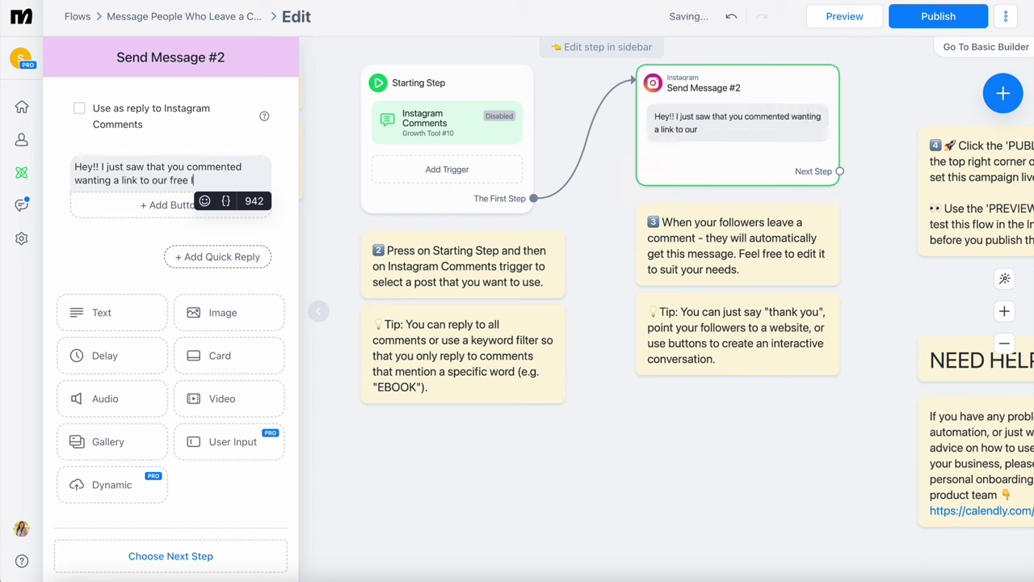
text(nstagram class,)
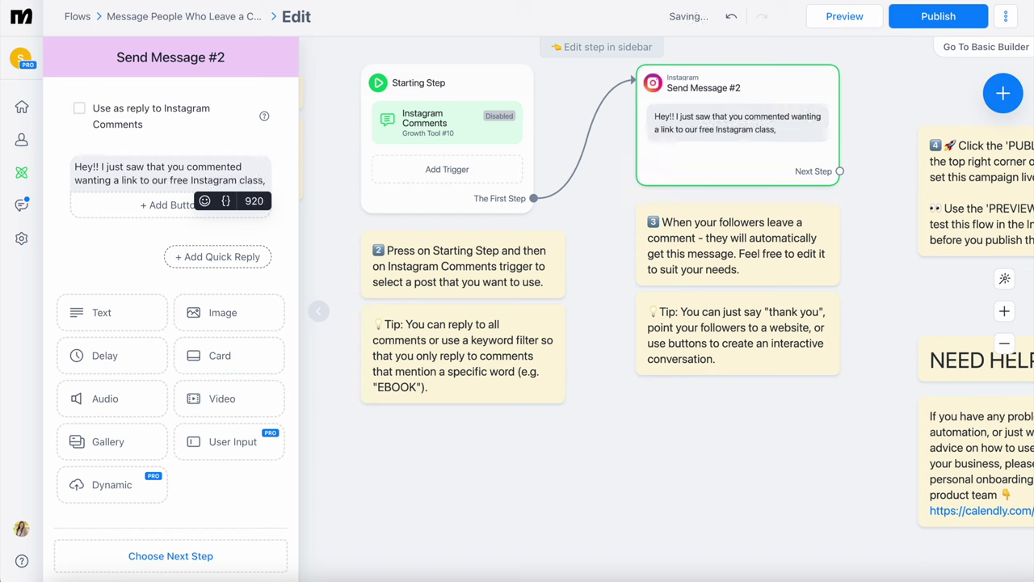
text( What to Post)
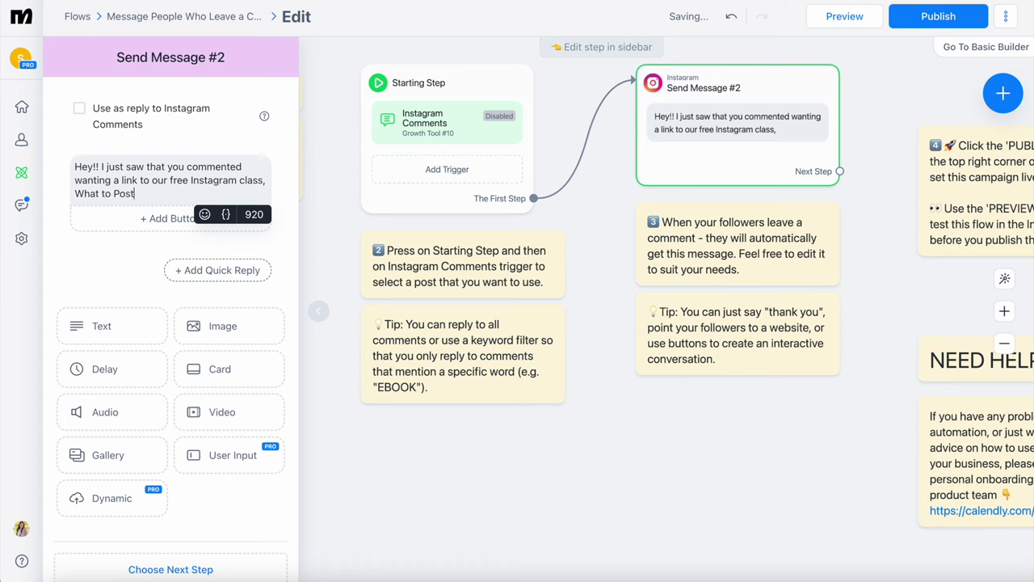
text( in the Ne)
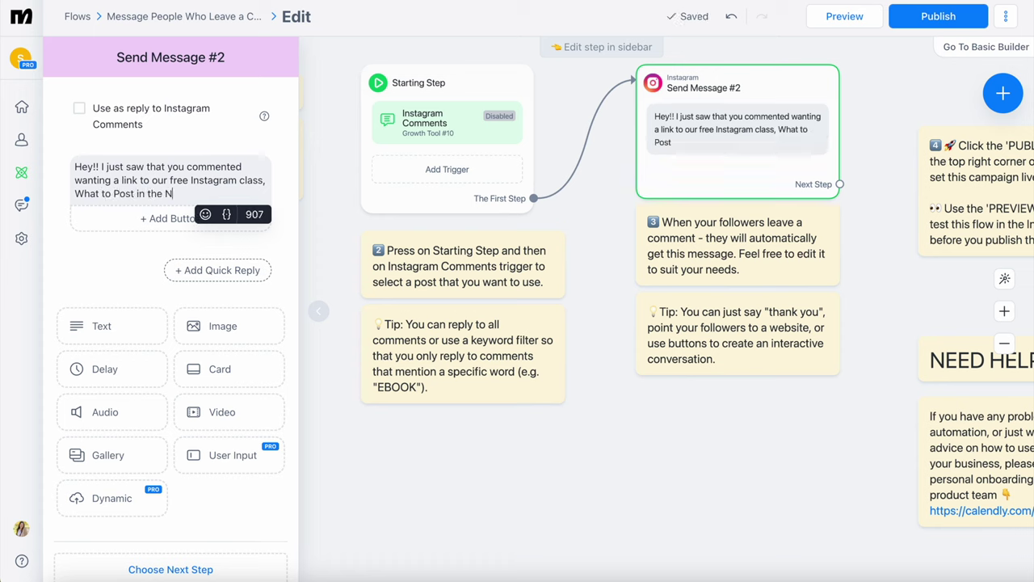
text(xt 30 Days)
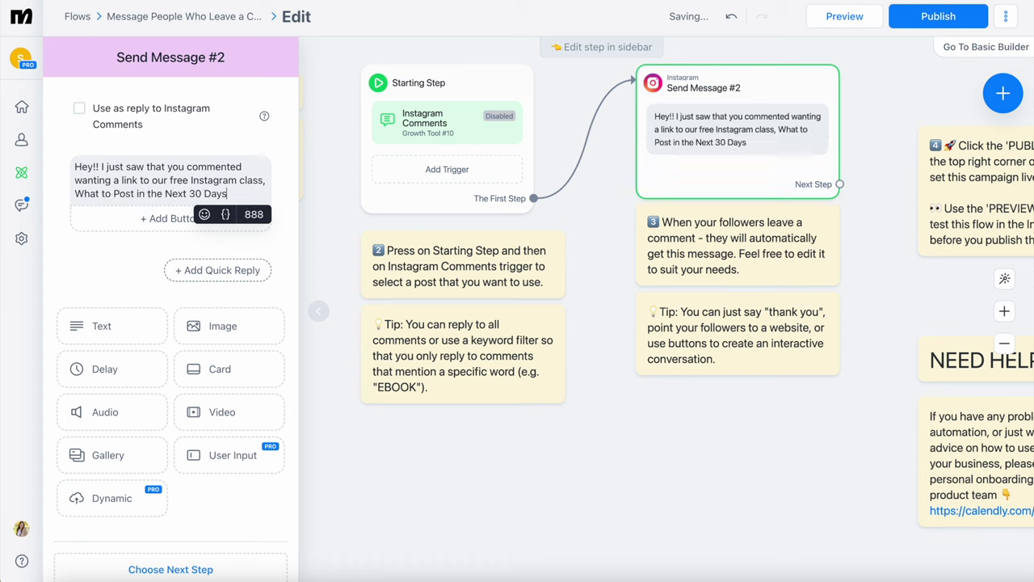
text(. Here's)
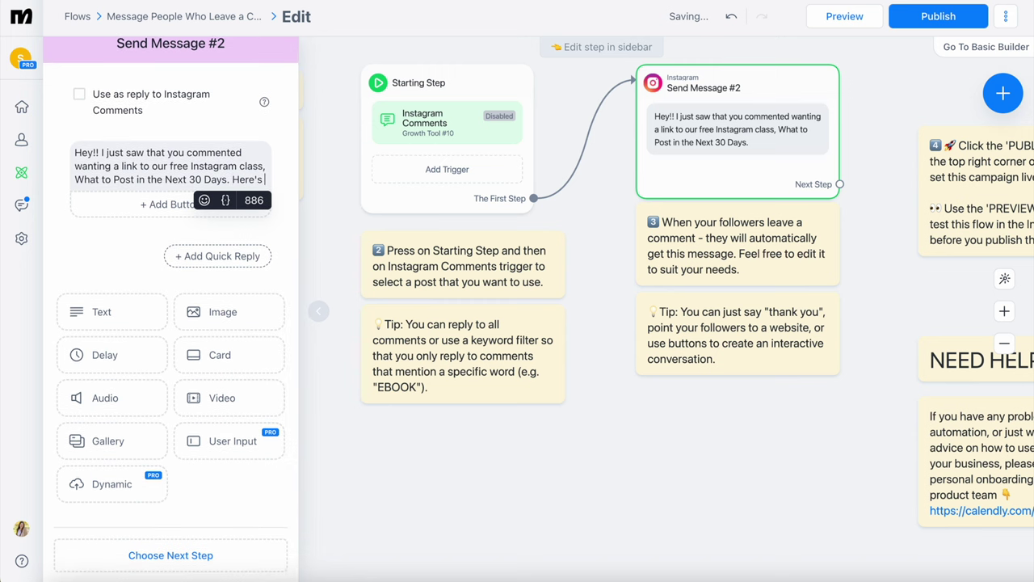
text( a link: )
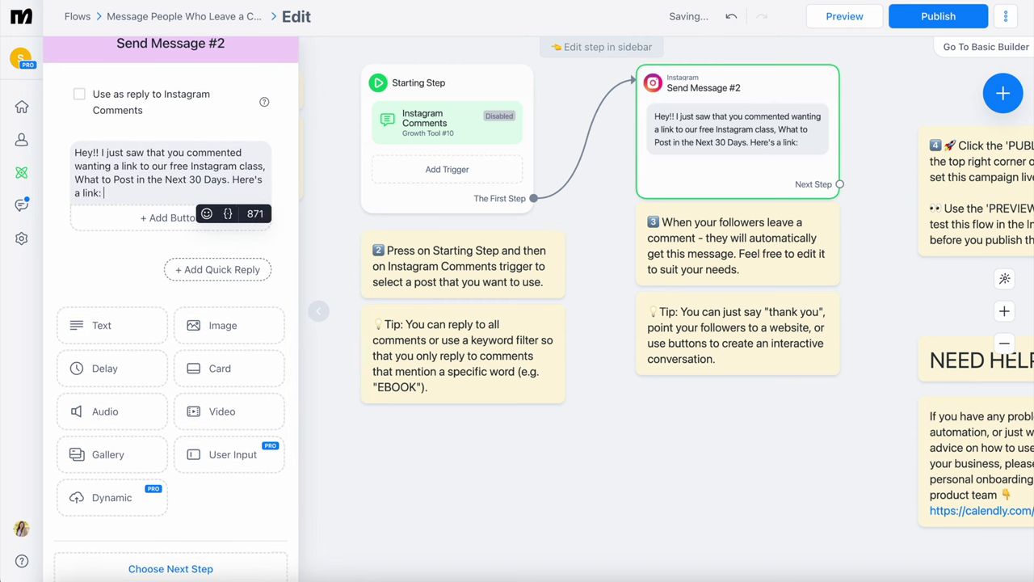
text(stephaniekase.com)
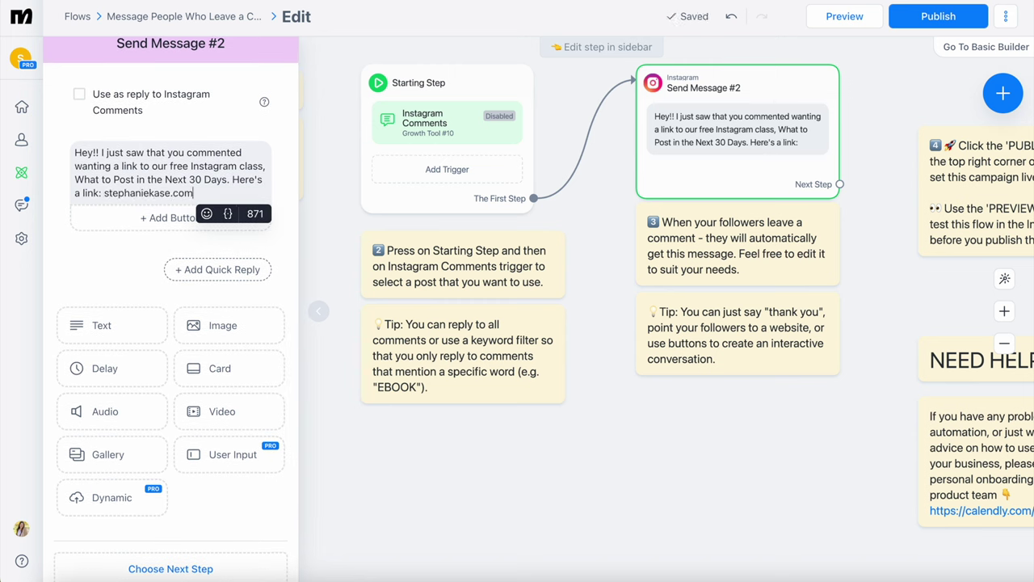
text(/instagramclass)
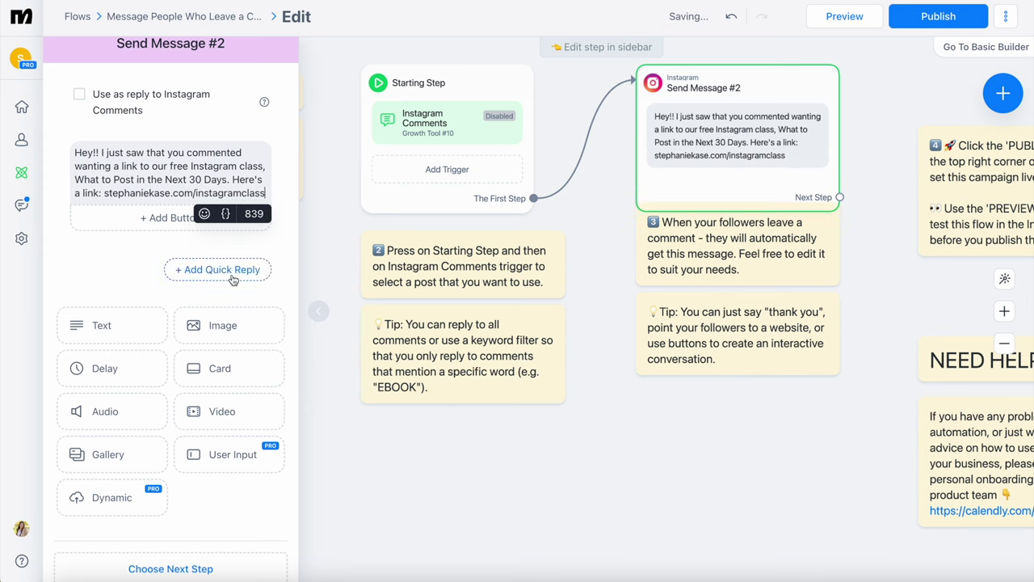
scroll(152, 277, down, 1)
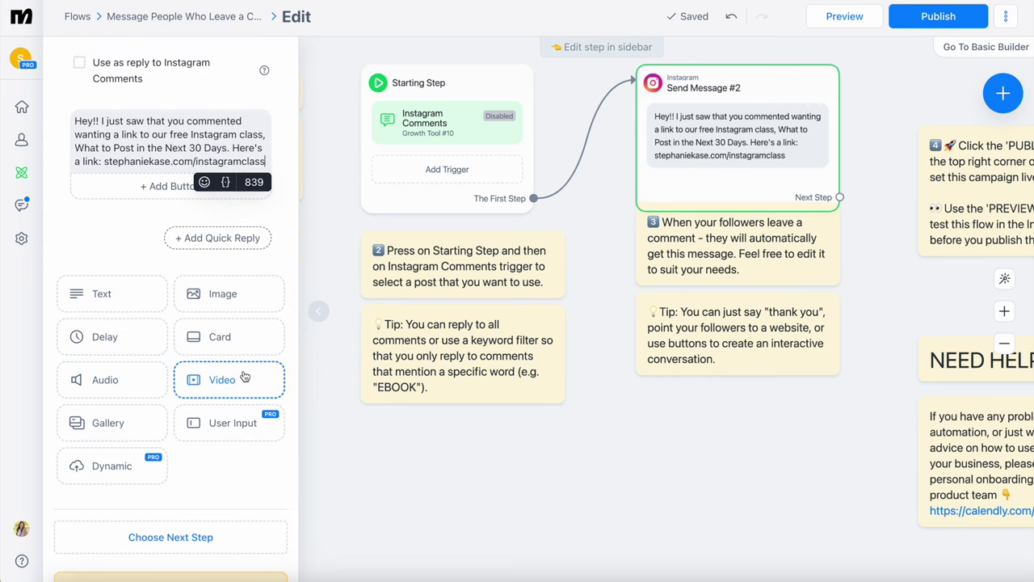
scroll(245, 377, up, 1)
scroll(245, 378, down, 2)
scroll(245, 378, up, 2)
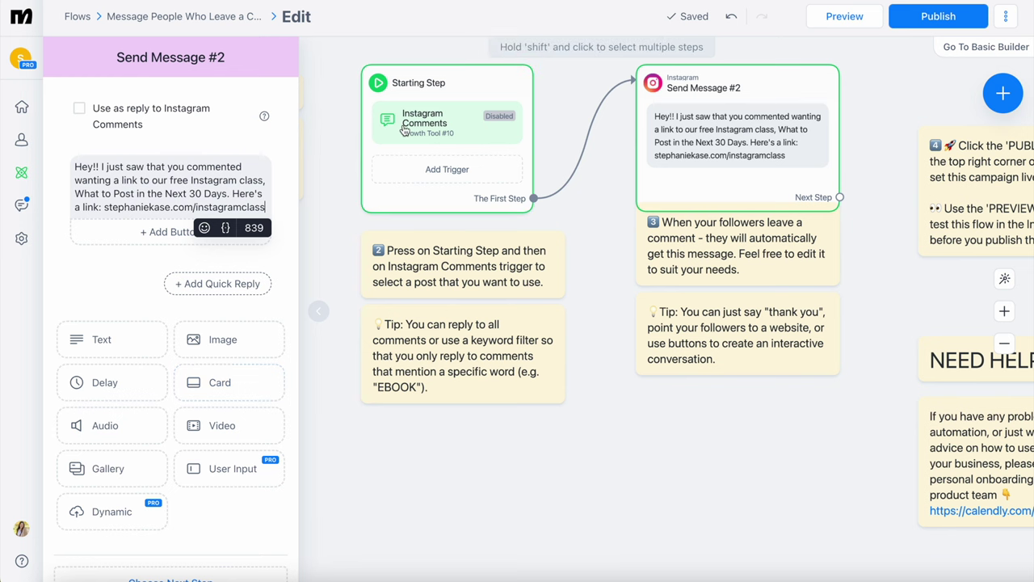
Step: Turn 'Use as reply to Instagram Comments' back on for Send Message #2 and publish
click(581, 89)
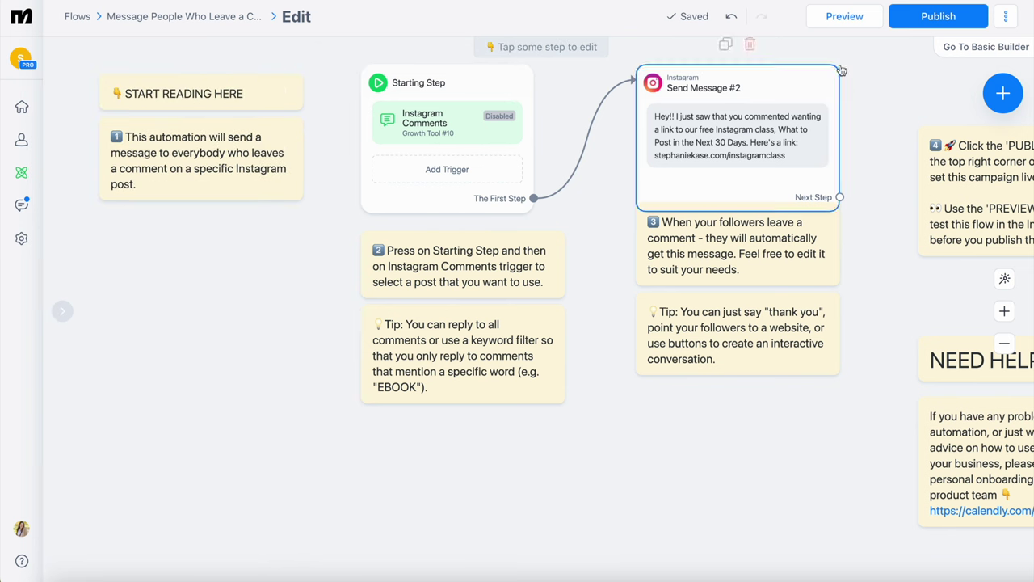
click(925, 18)
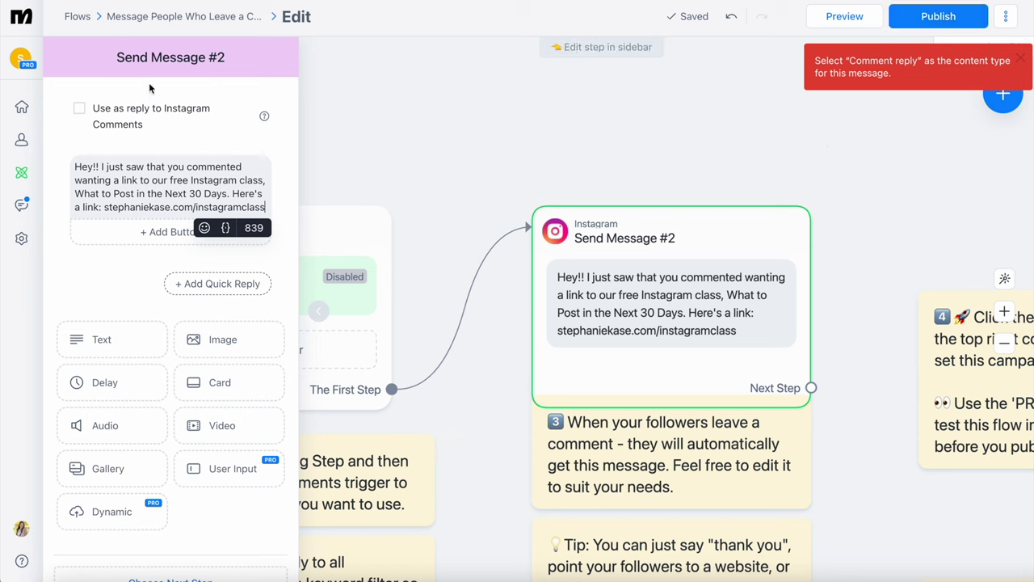
click(95, 108)
click(823, 134)
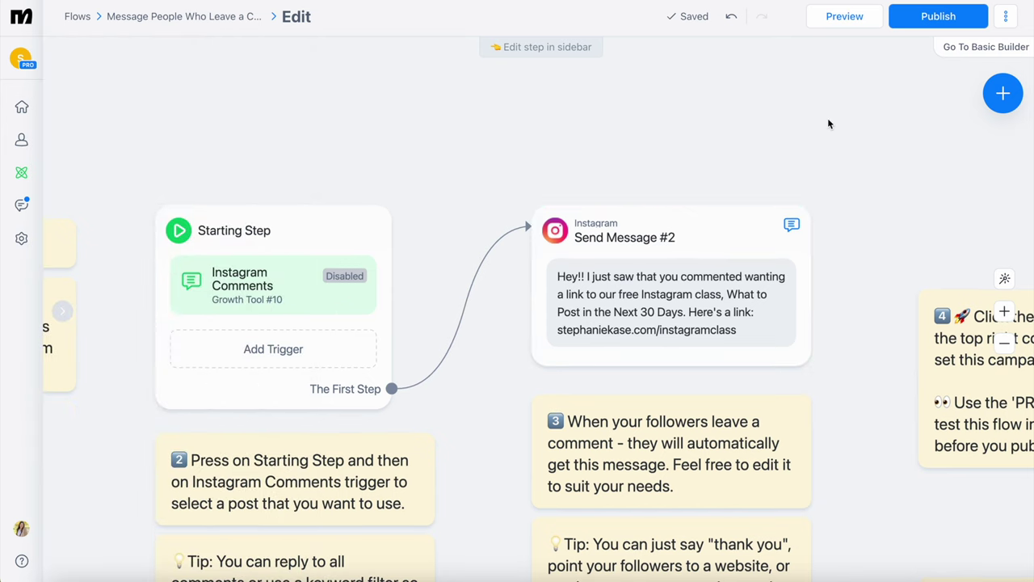
click(935, 16)
scroll(504, 342, down, 3)
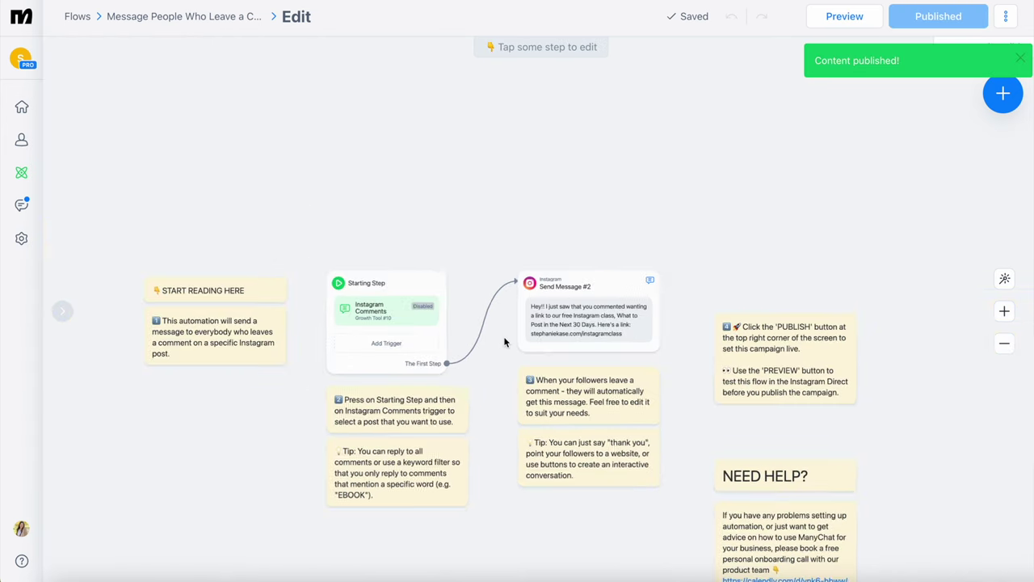
drag(489, 207, 497, 102)
scroll(498, 102, up, 1)
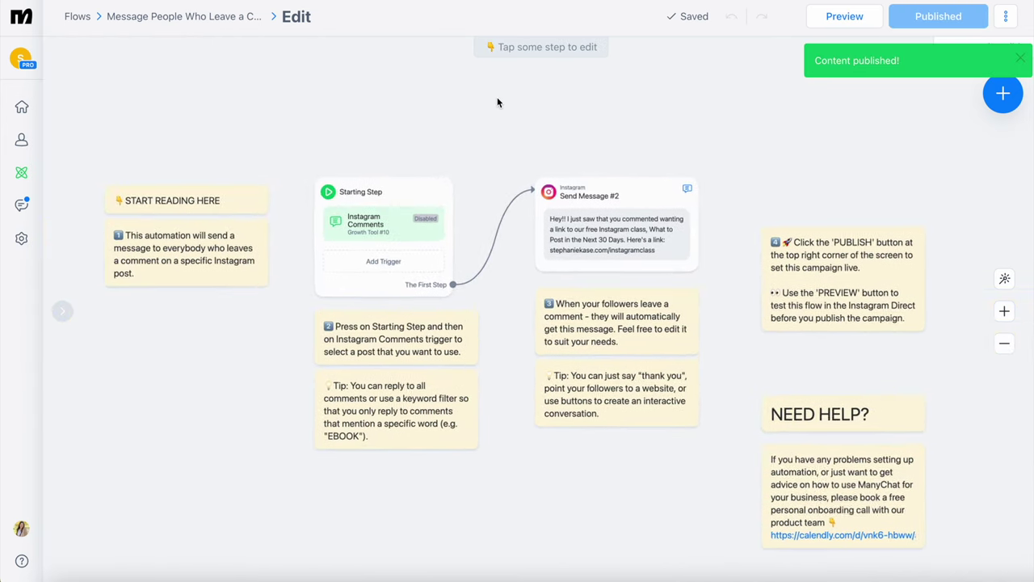
Step: Open 'Message People Who Leave a Comment' from Automation, check its Starting Step, then edit it
click(24, 173)
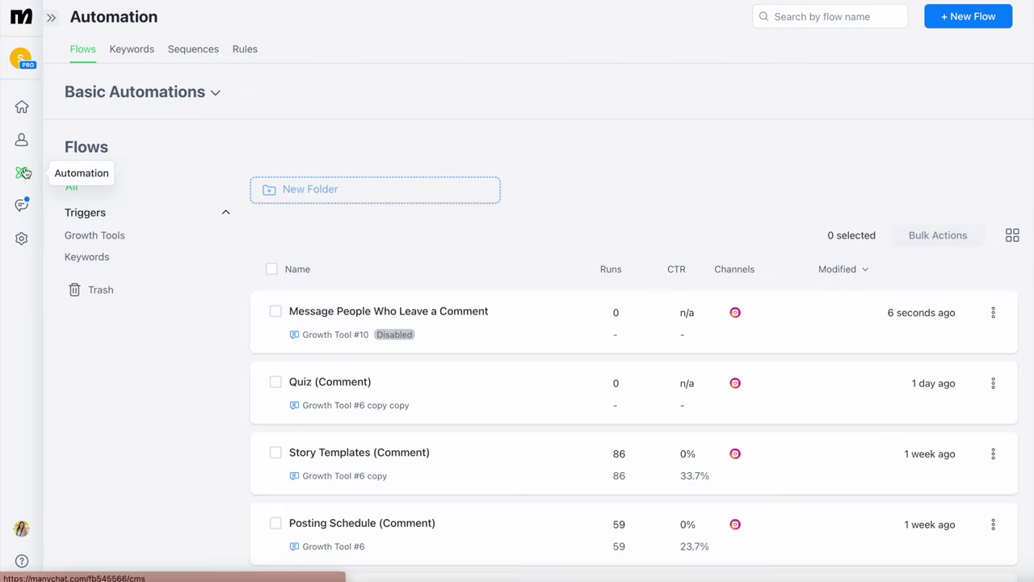
scroll(396, 274, down, 1)
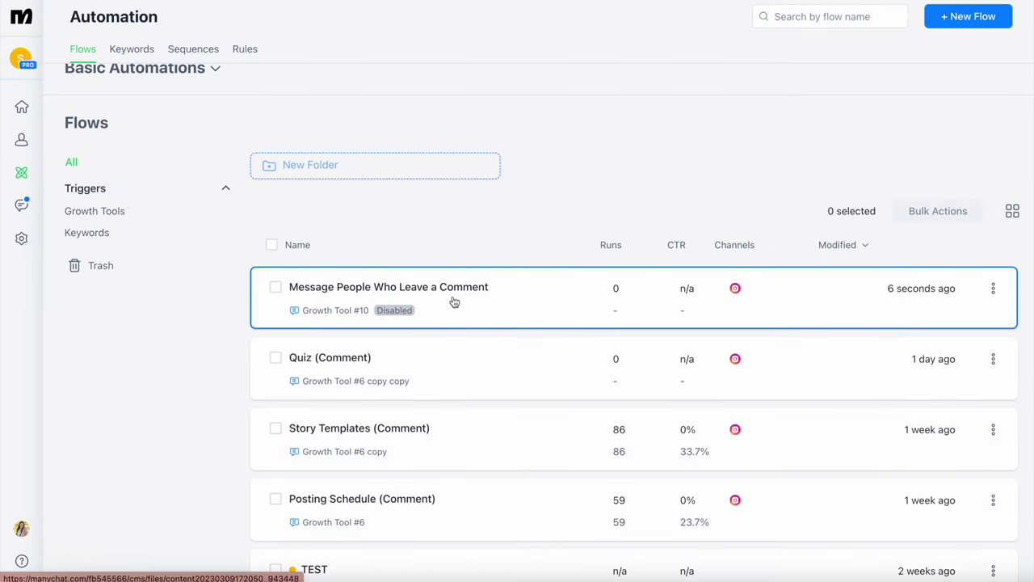
click(381, 309)
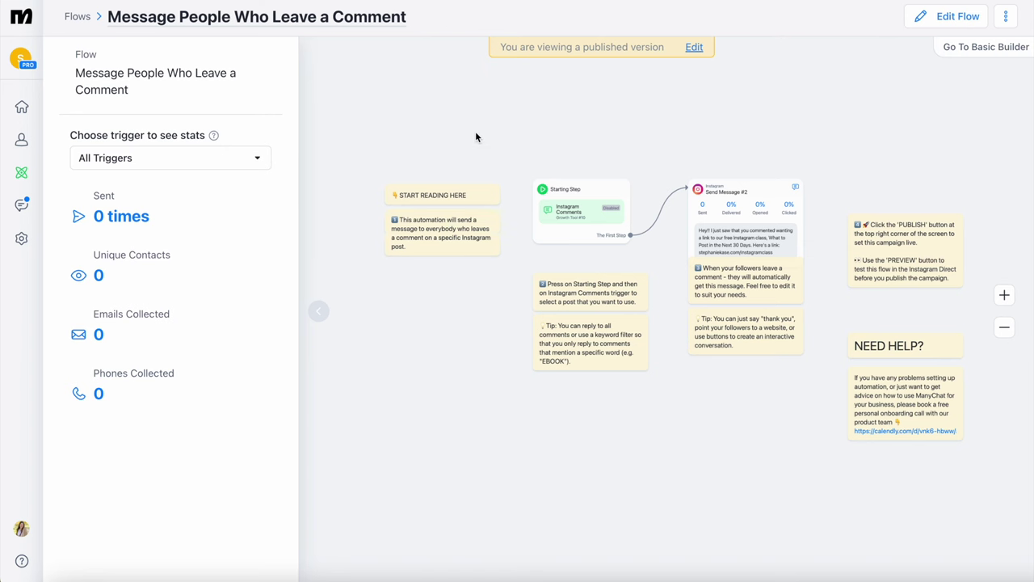
click(557, 202)
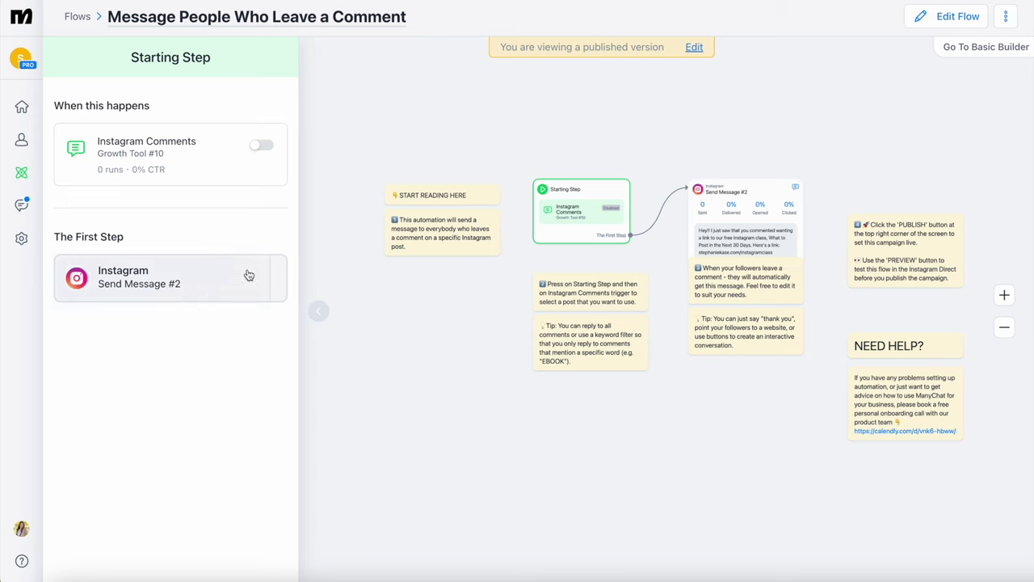
click(587, 102)
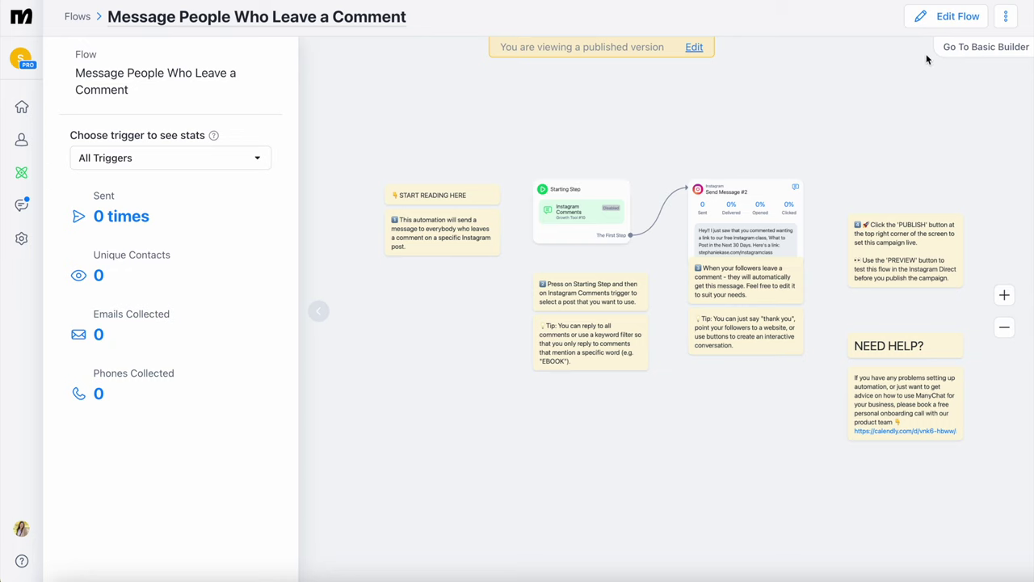
click(933, 19)
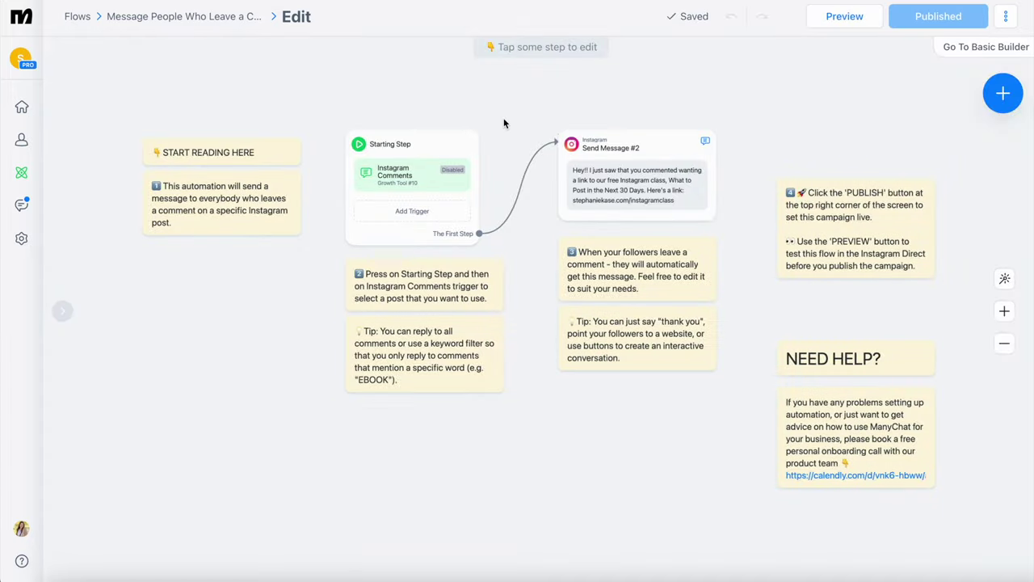
Step: Switch on the Instagram Comments trigger and review its 30 DAYS keyword and auto-reply
click(389, 175)
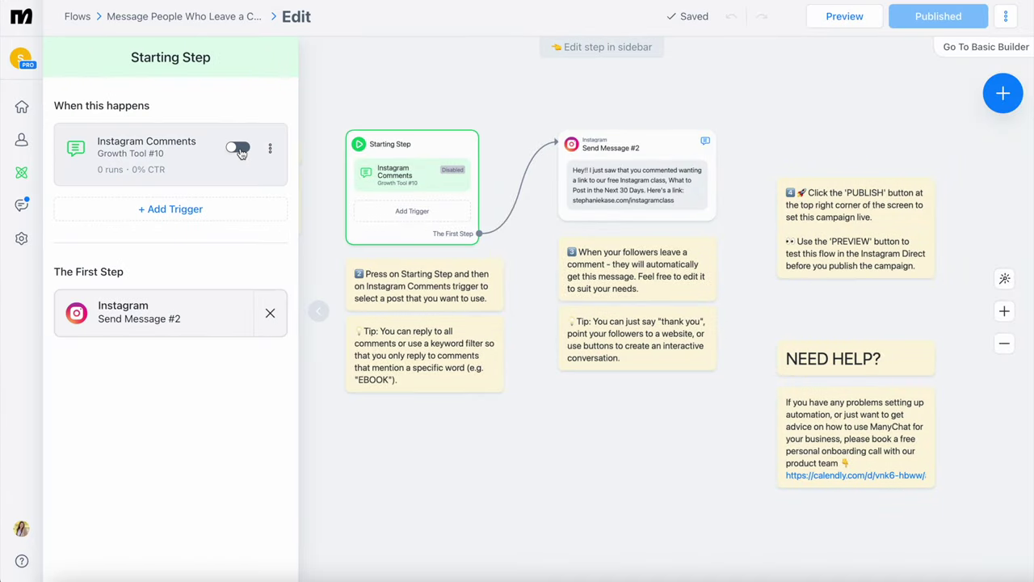
click(239, 151)
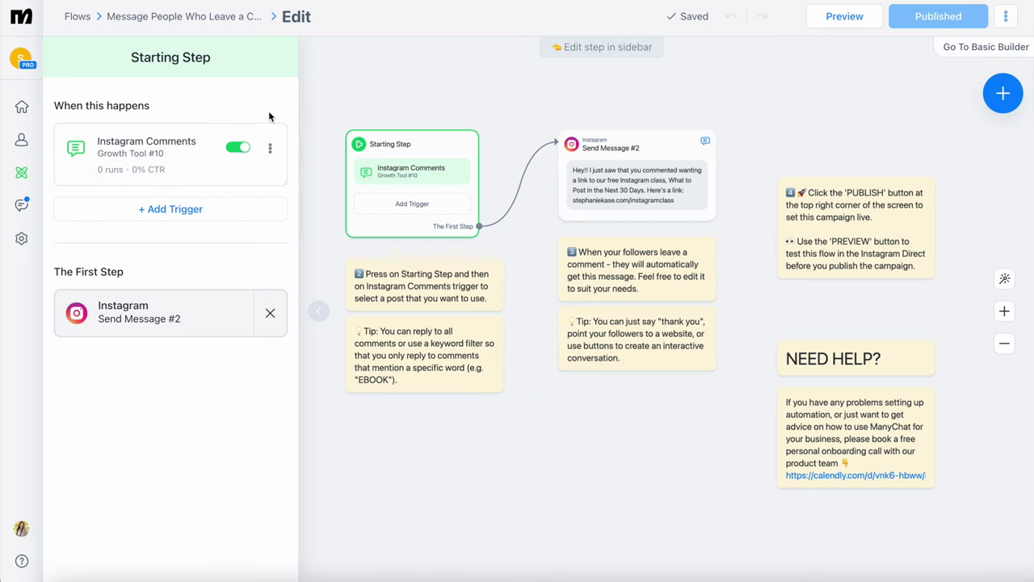
click(176, 159)
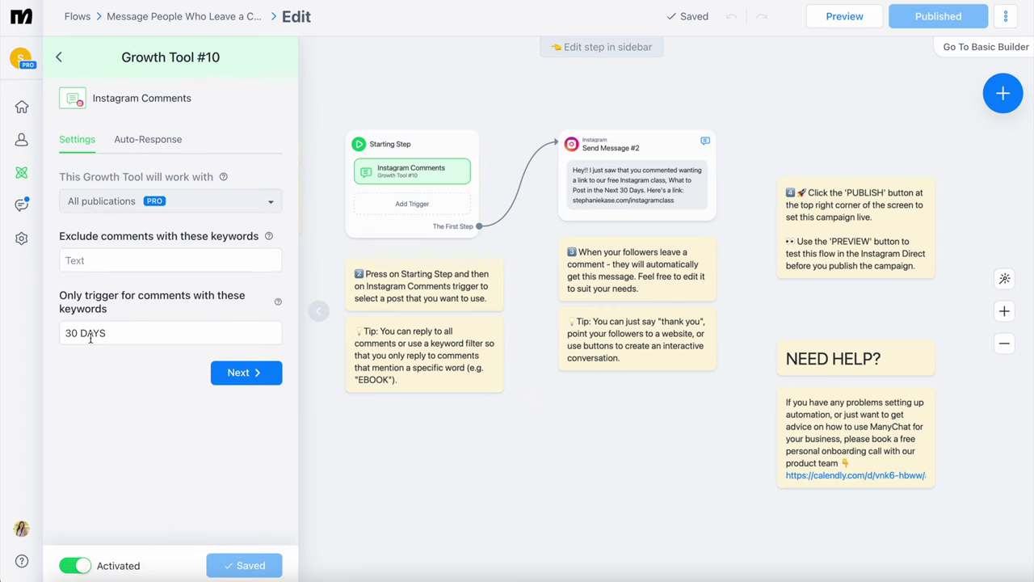
click(239, 374)
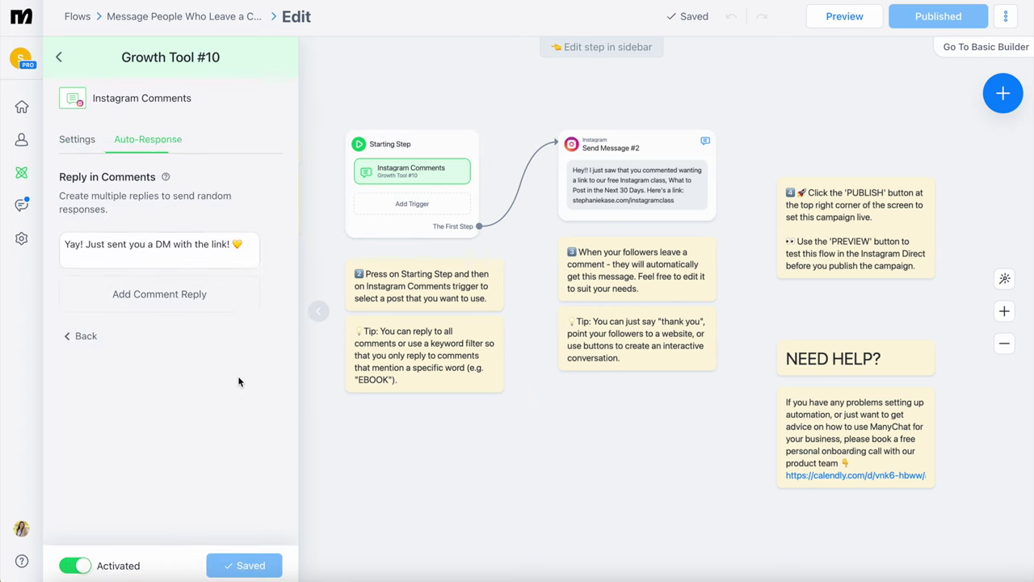
click(57, 57)
click(837, 71)
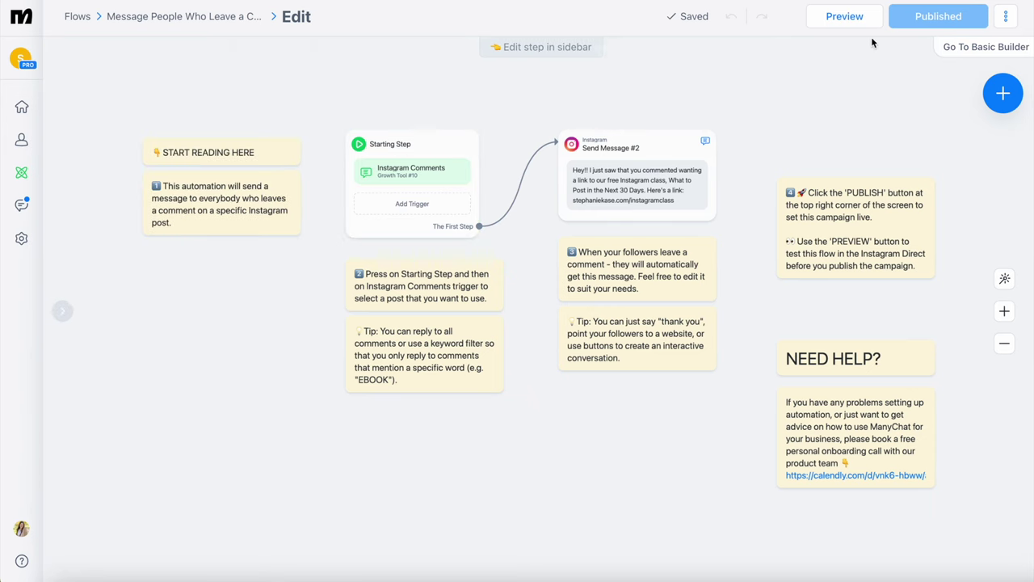
click(447, 138)
click(445, 80)
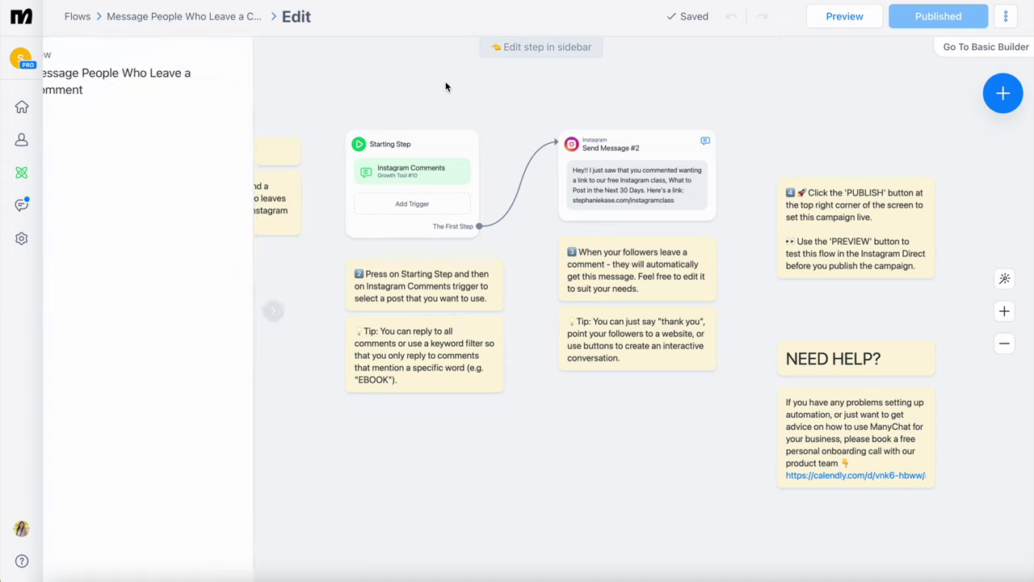